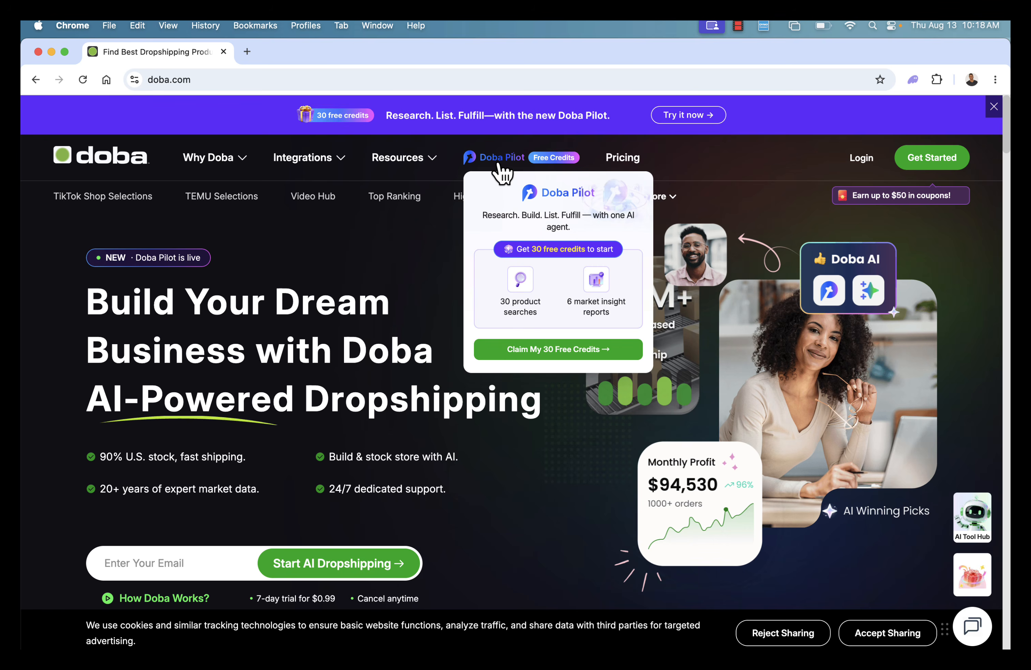
Step: Open the Doba Pilot product page and review its capability cards for store setup, listing, order fulfillment and AI customer support
click(497, 160)
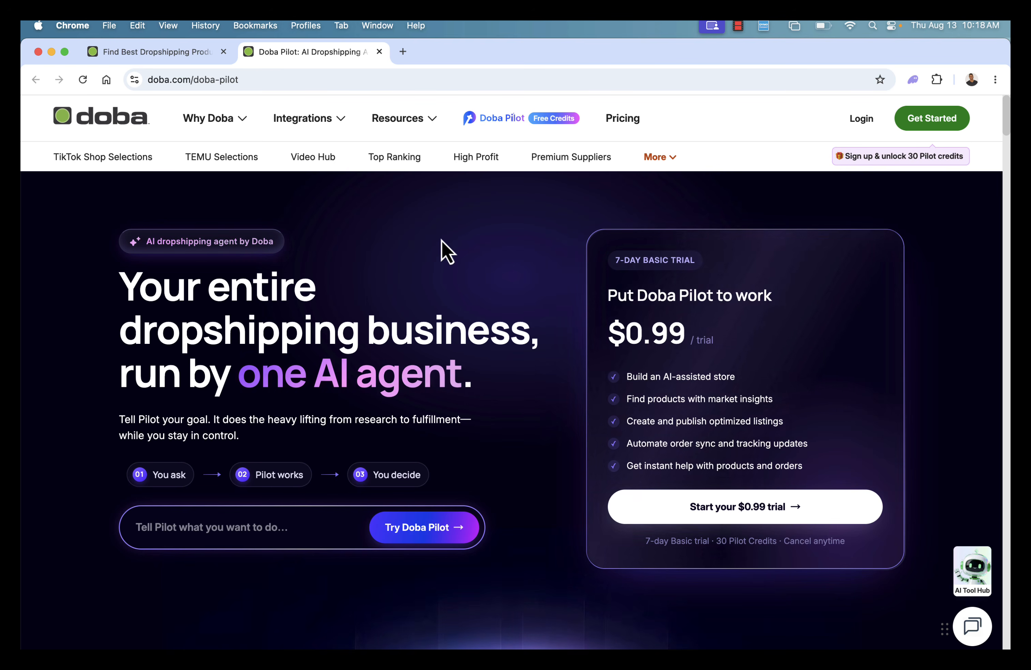
scroll(442, 240, down, 10)
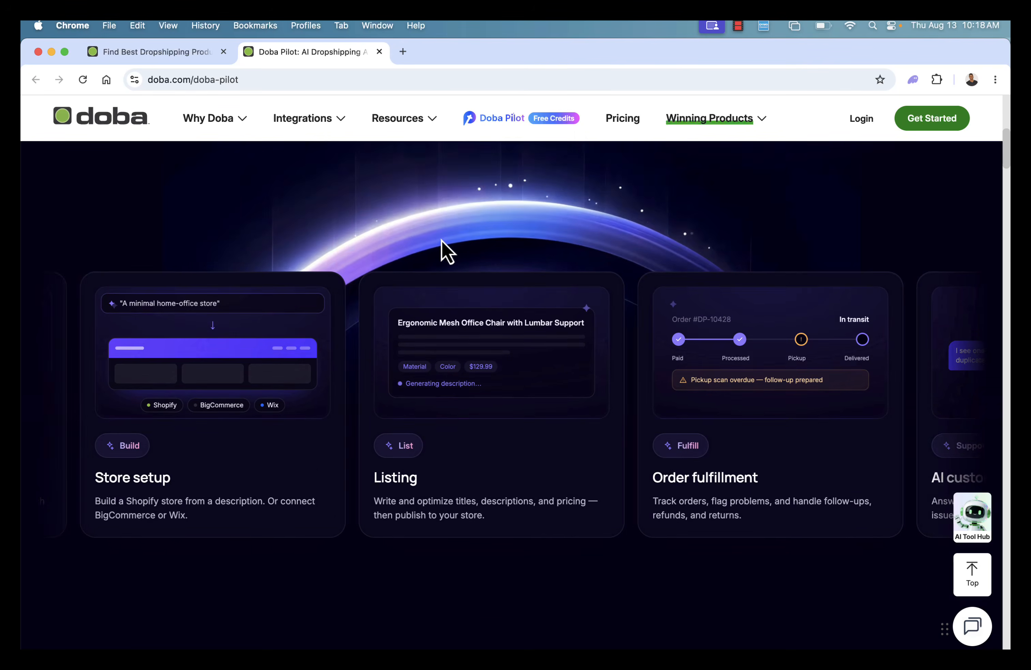
scroll(442, 240, down, 1)
scroll(442, 240, up, 1)
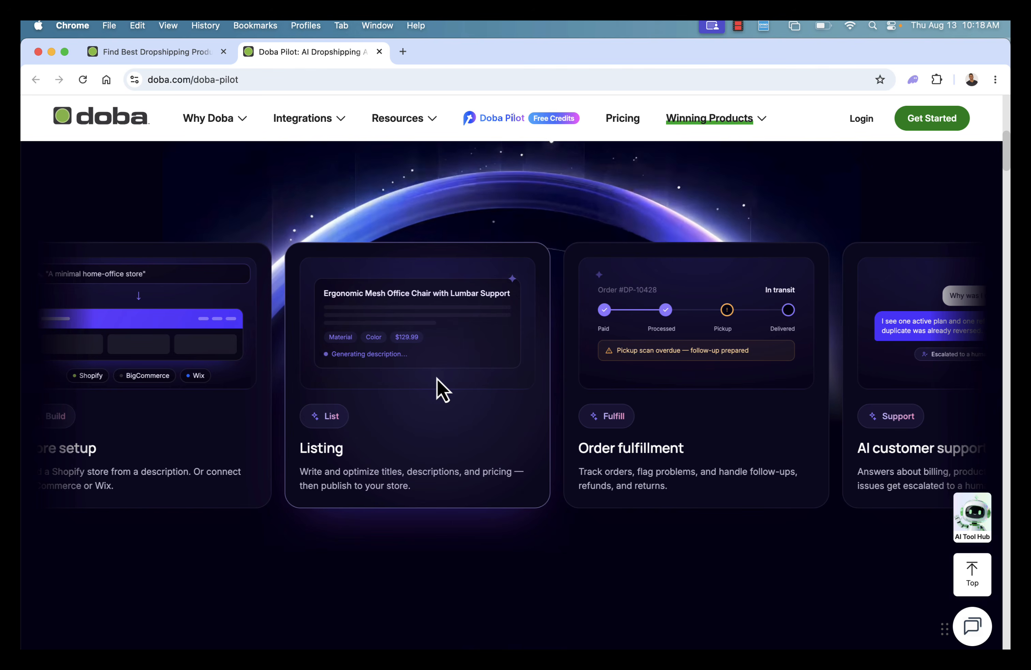
scroll(479, 385, down, 1)
scroll(478, 385, up, 1)
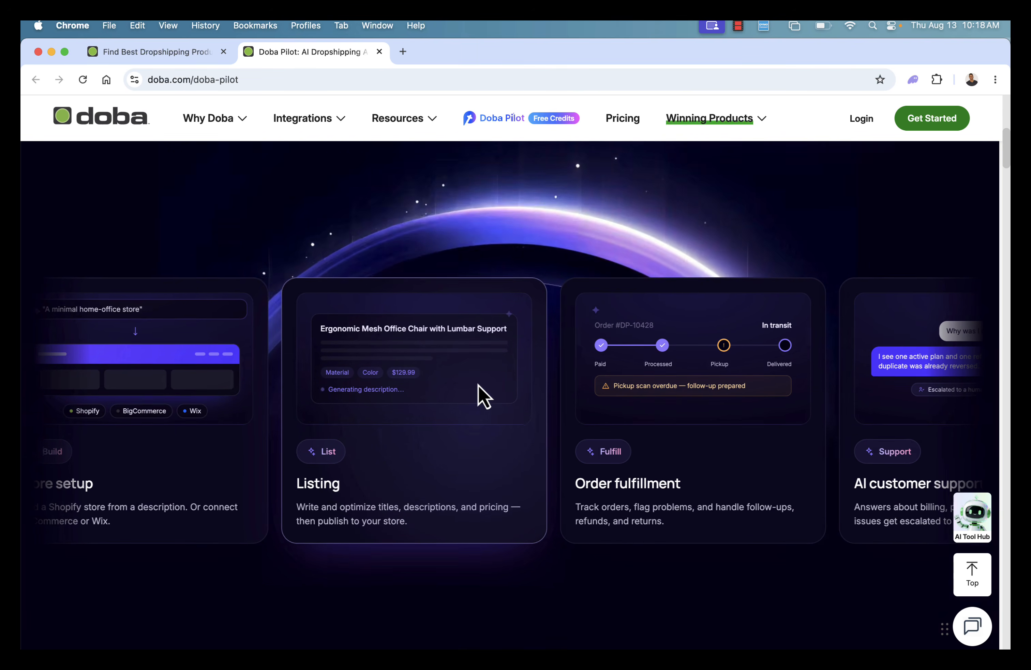
scroll(483, 396, up, 2)
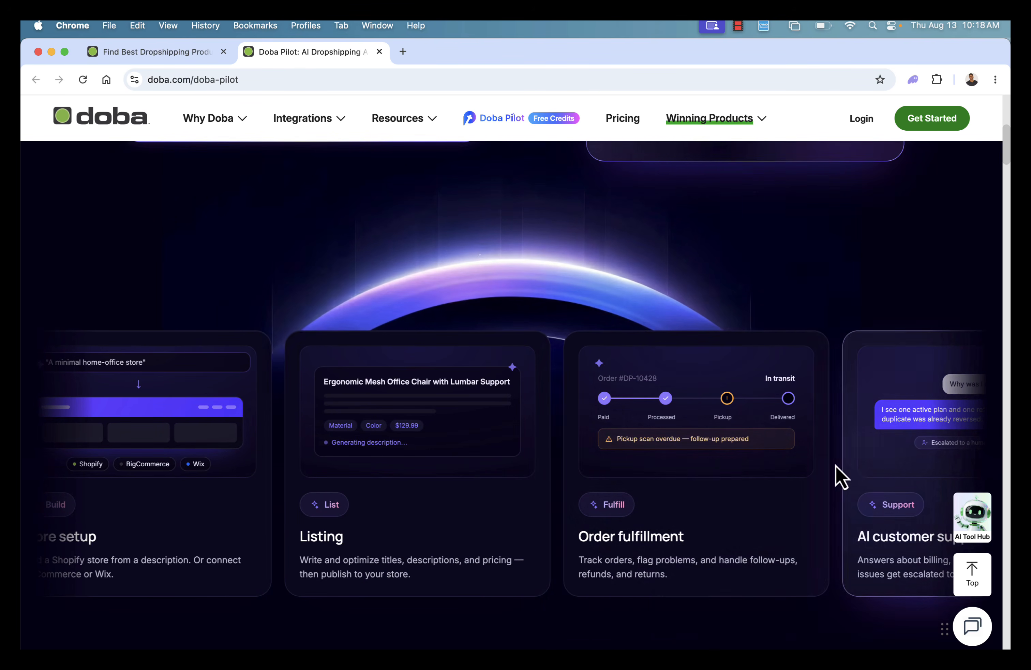
scroll(594, 571, down, 7)
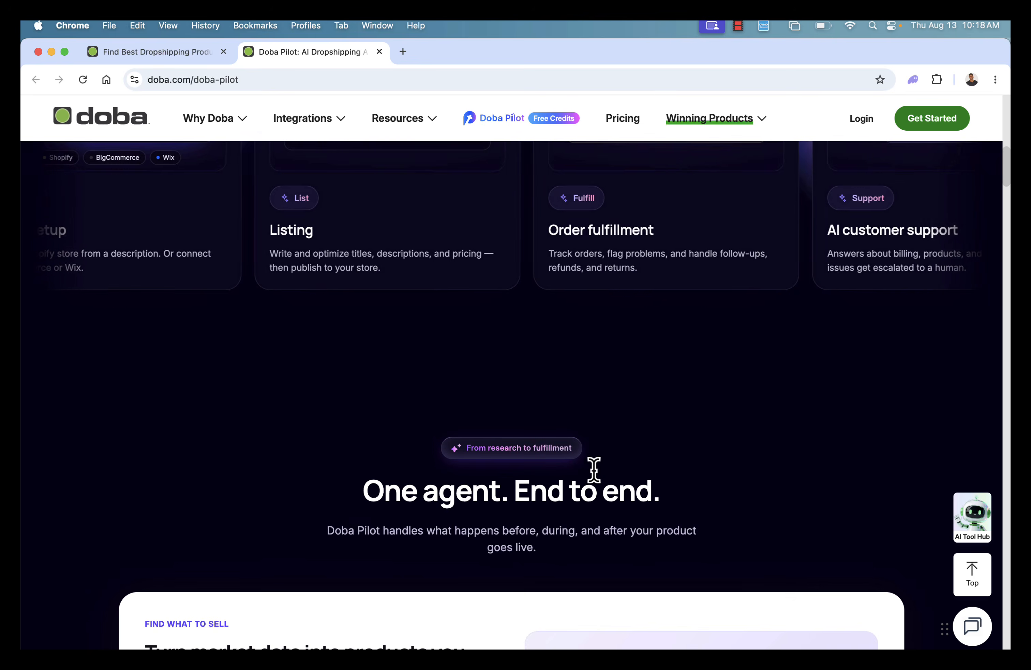
Step: Read the "One agent. End to end." sections on finding products, getting them listed and keeping orders moving
scroll(594, 475, down, 8)
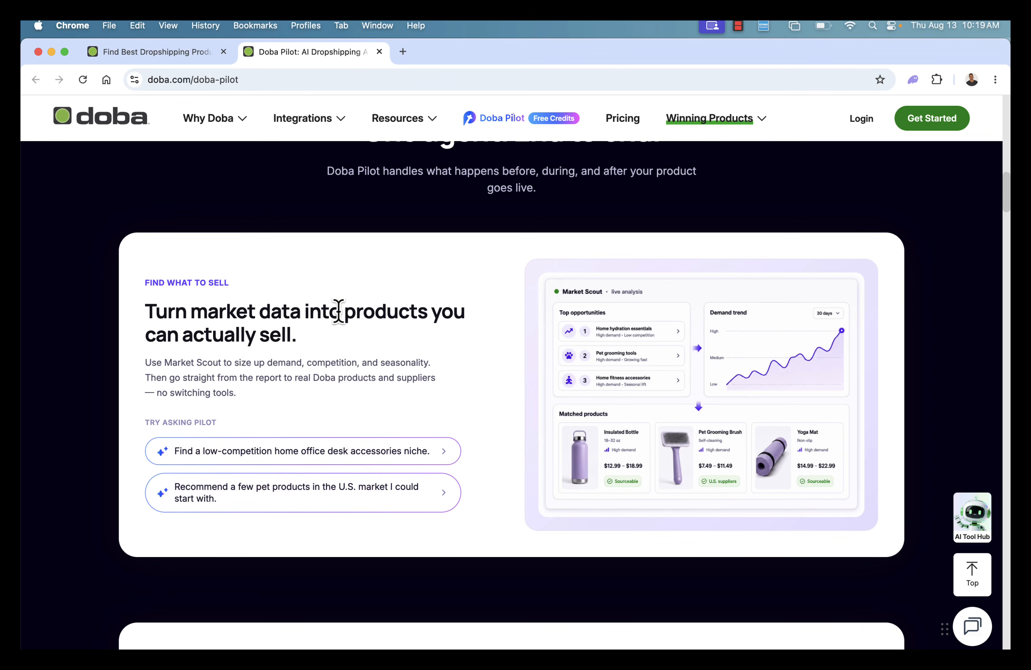
scroll(69, 441, down, 5)
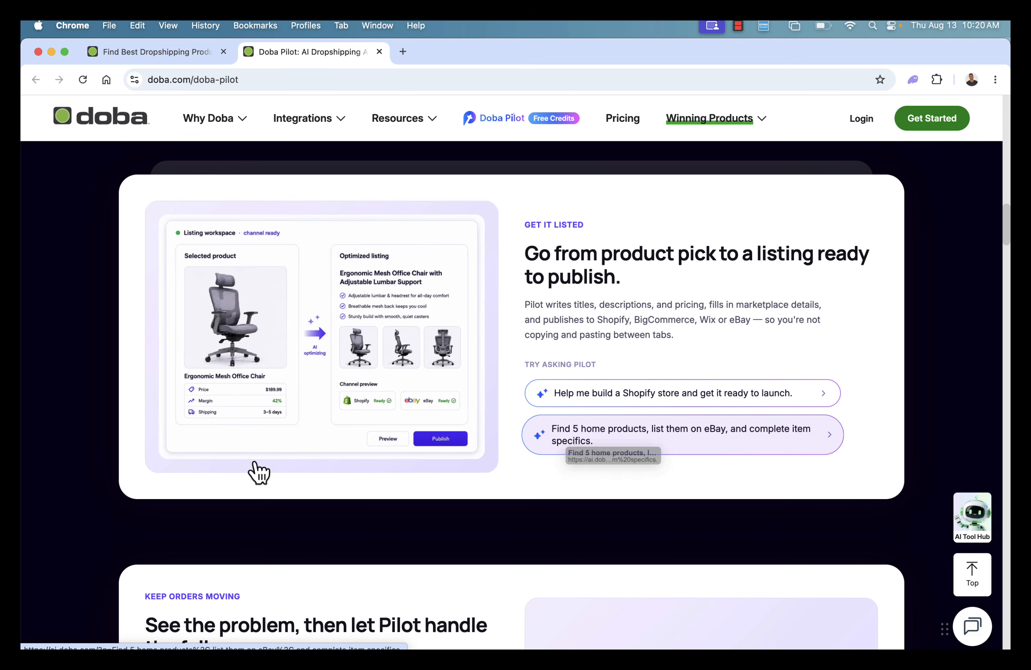
scroll(140, 490, down, 1)
scroll(140, 490, down, 8)
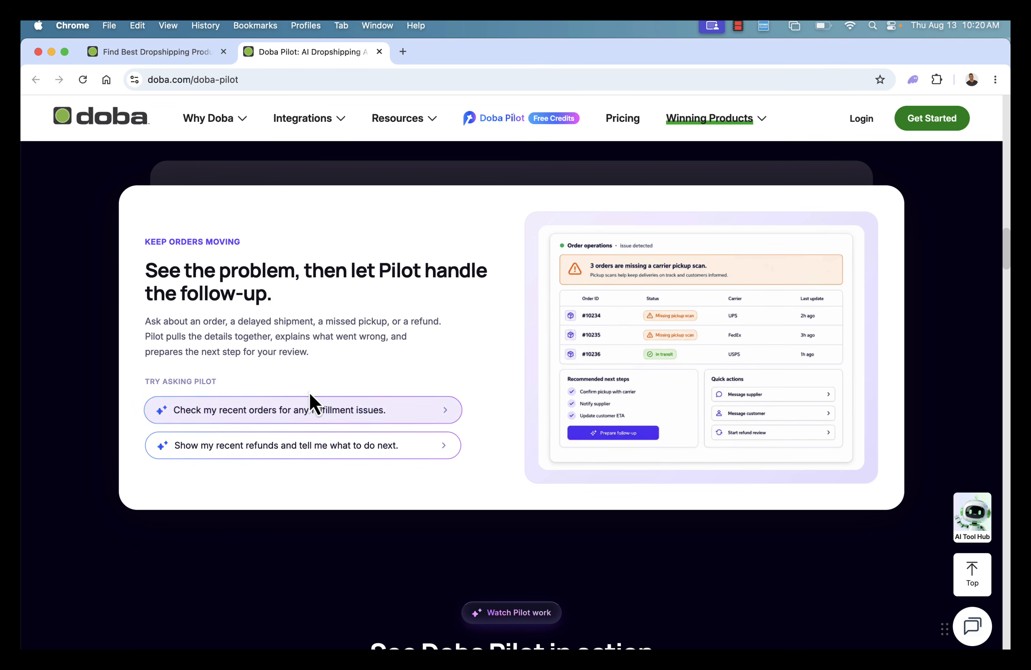
scroll(291, 544, down, 4)
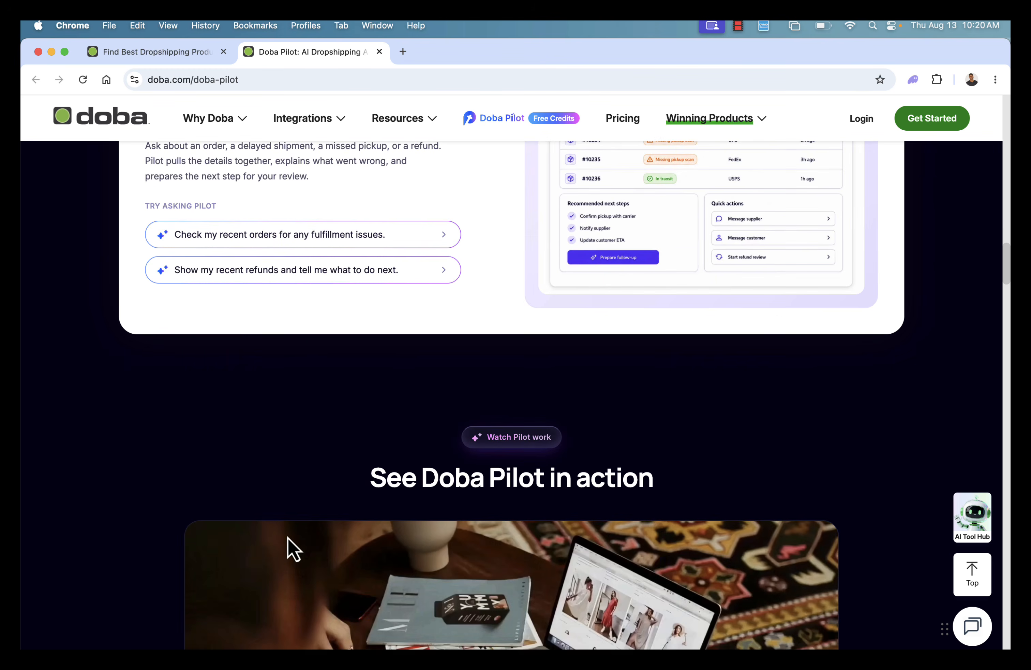
scroll(315, 289, up, 2)
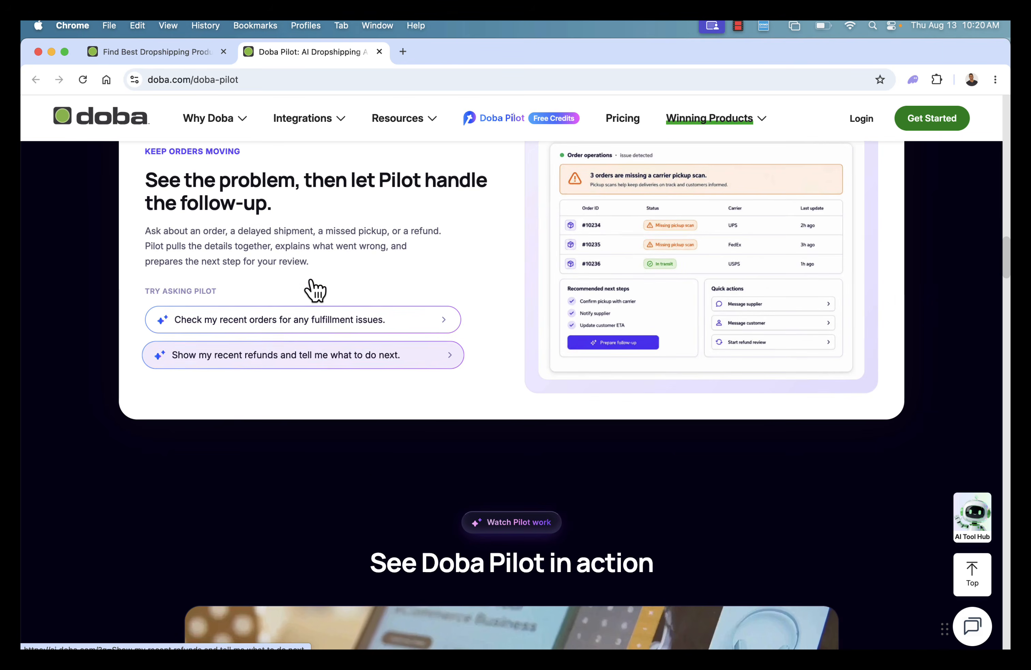
Step: View the Doba Pilot demo video section and the overview of what the first 7 days of the trial include
scroll(315, 289, down, 9)
scroll(310, 281, up, 1)
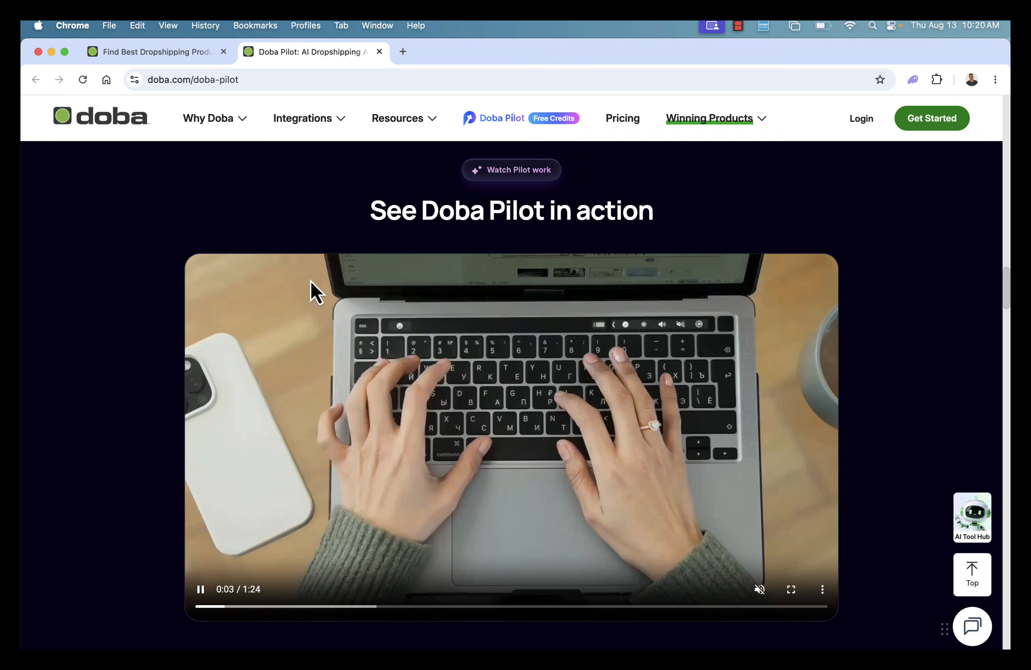
scroll(310, 280, down, 1)
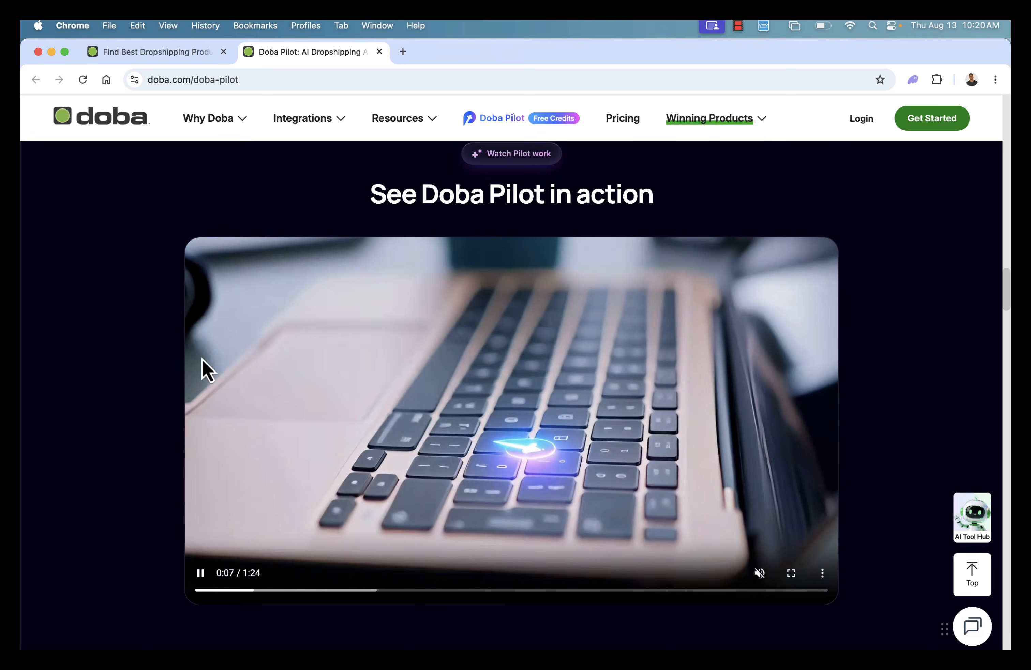
scroll(175, 362, down, 6)
scroll(174, 353, down, 5)
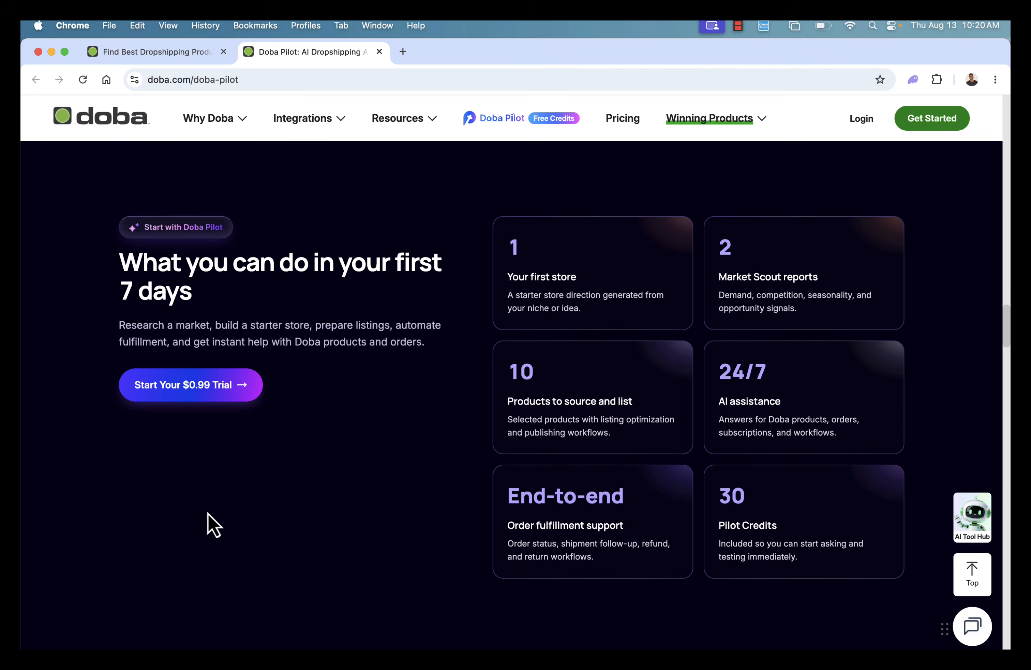
scroll(208, 514, up, 15)
scroll(213, 524, down, 1)
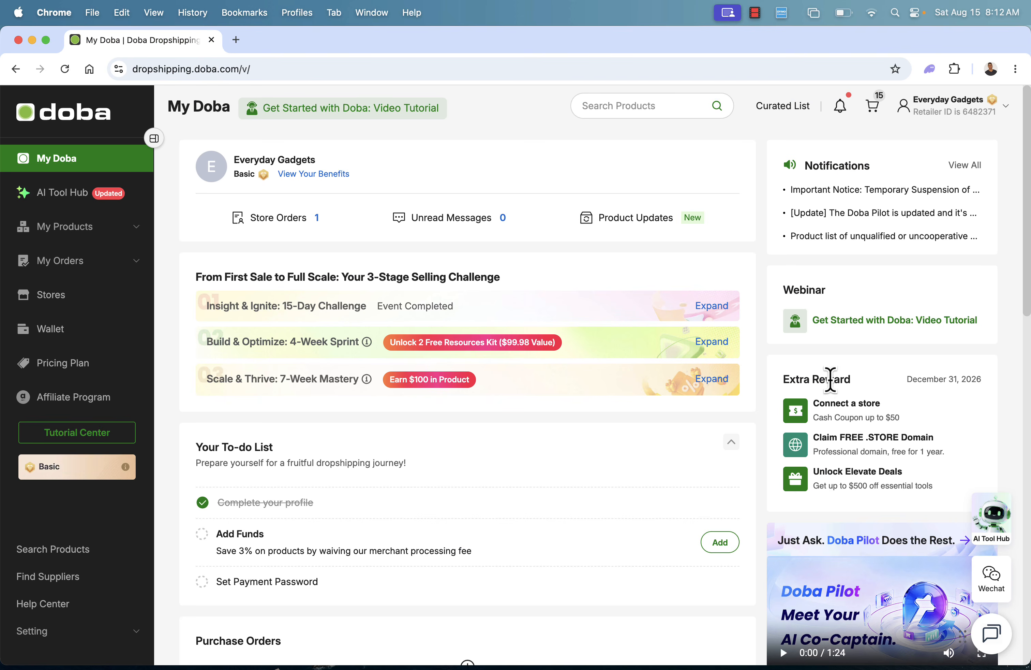
Step: Open the Doba Pilot assistant from its promotional banner on the My Doba dashboard
scroll(623, 360, down, 3)
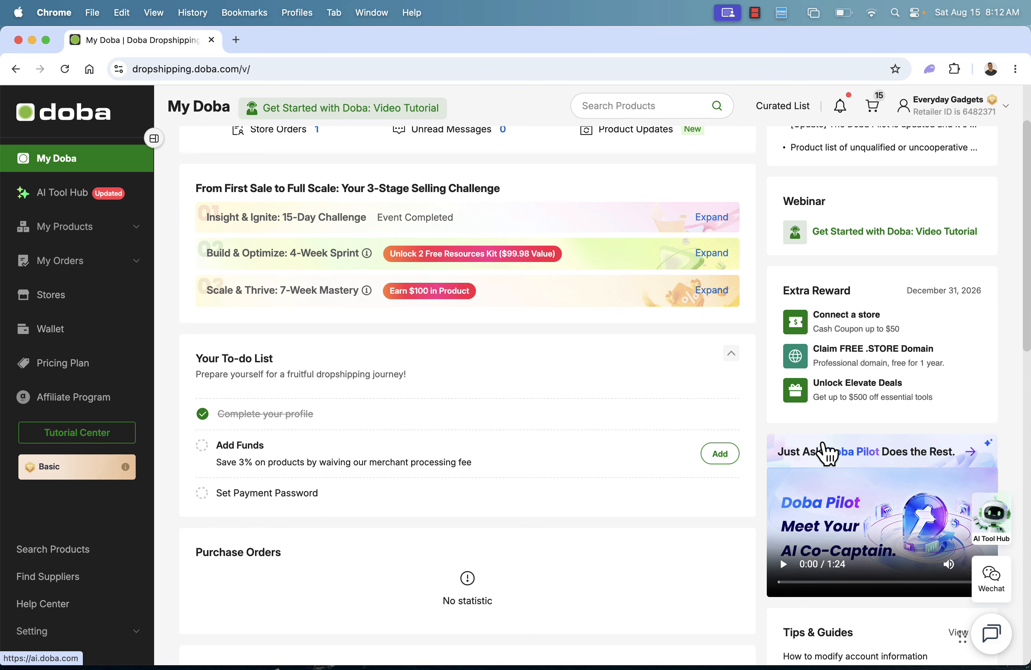
click(823, 452)
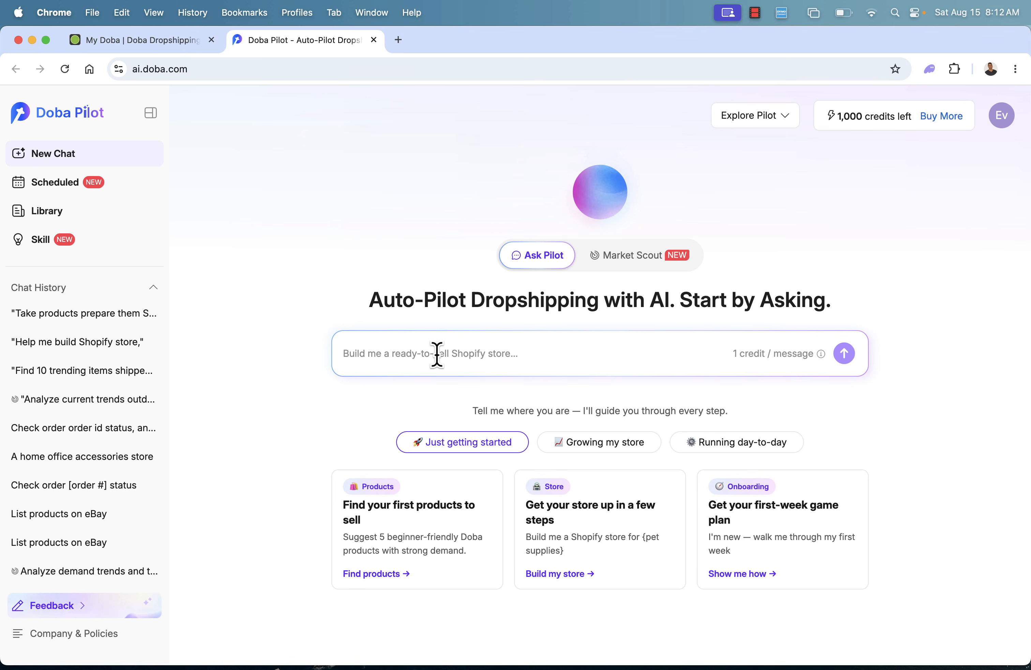
scroll(362, 424, down, 1)
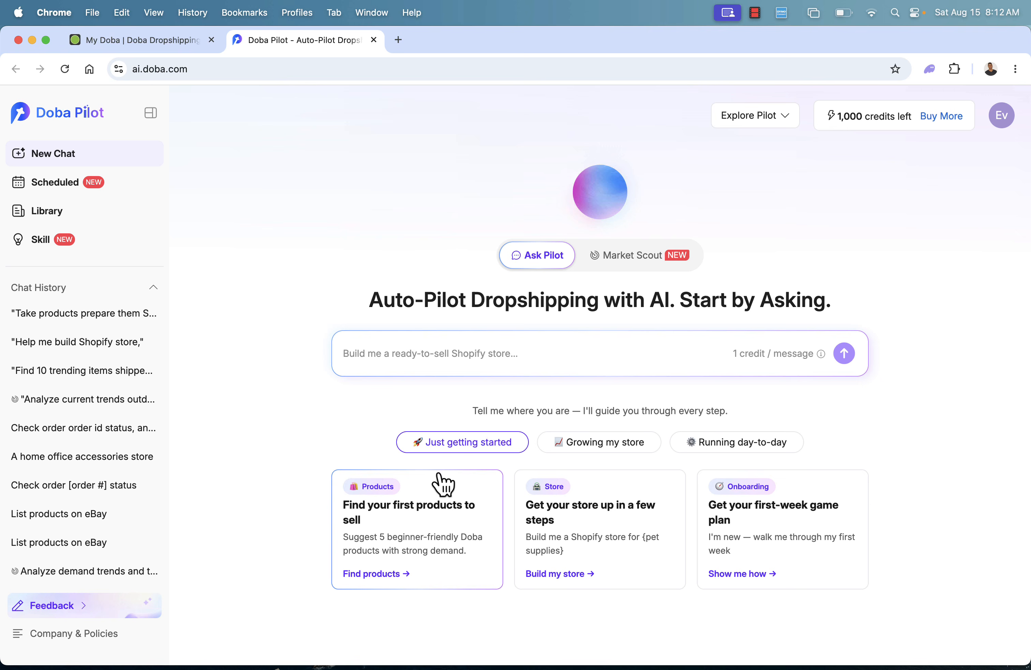
Step: Review the suggested Pilot tasks for just getting started, growing the store and running day-to-day
triple_click(588, 411)
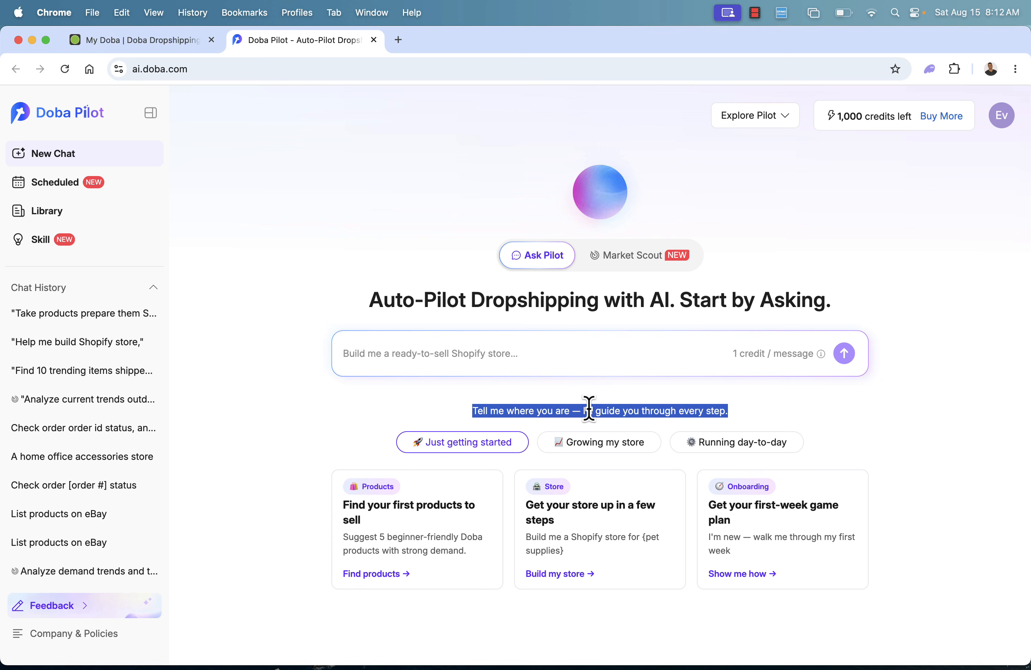
click(518, 407)
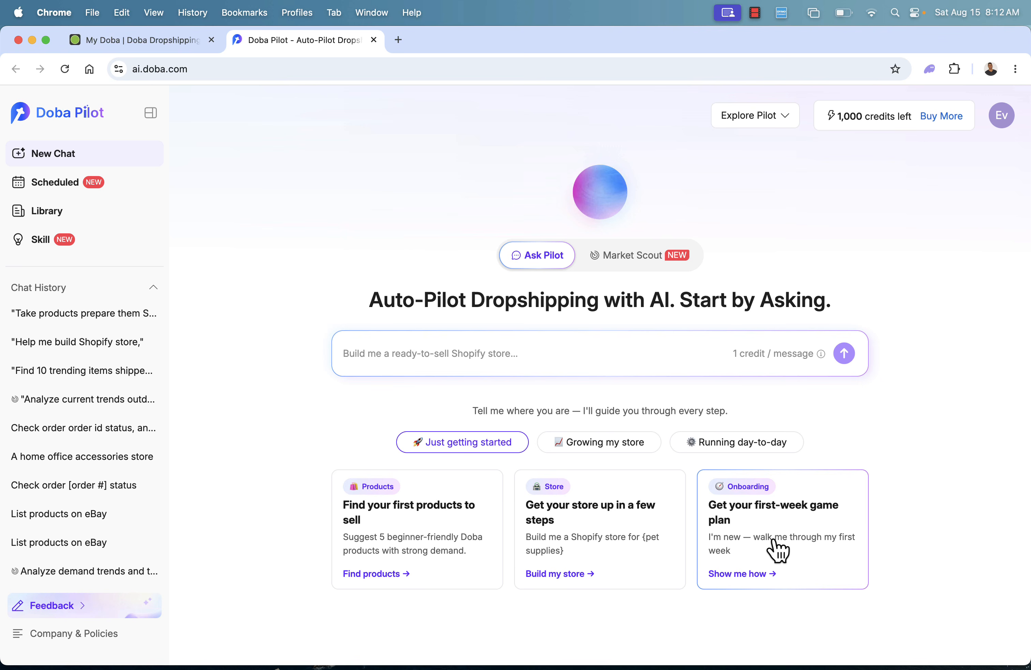
click(620, 442)
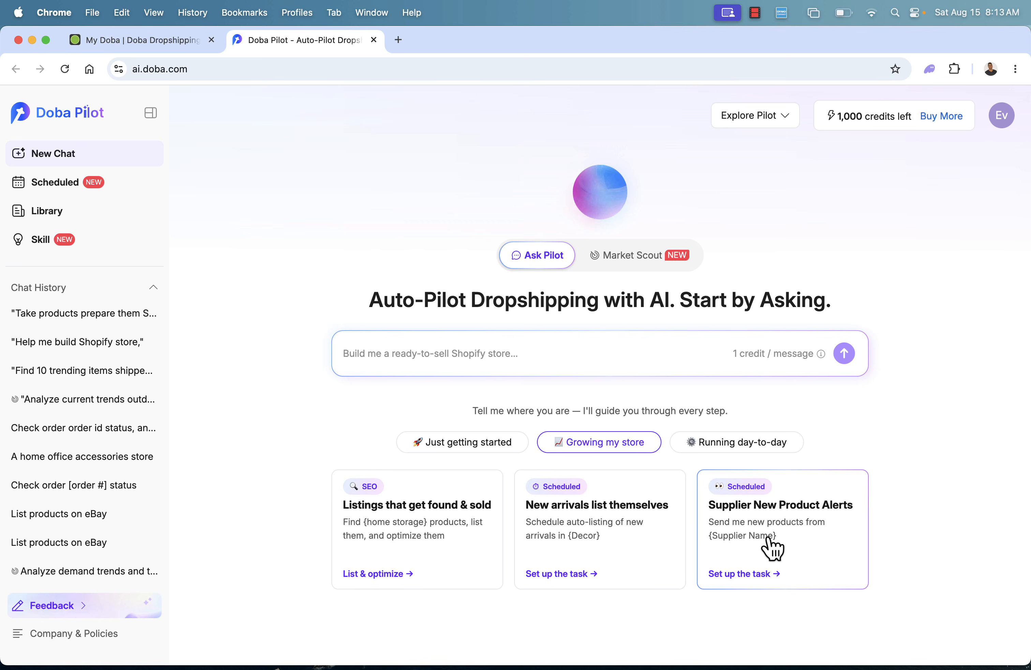
click(729, 445)
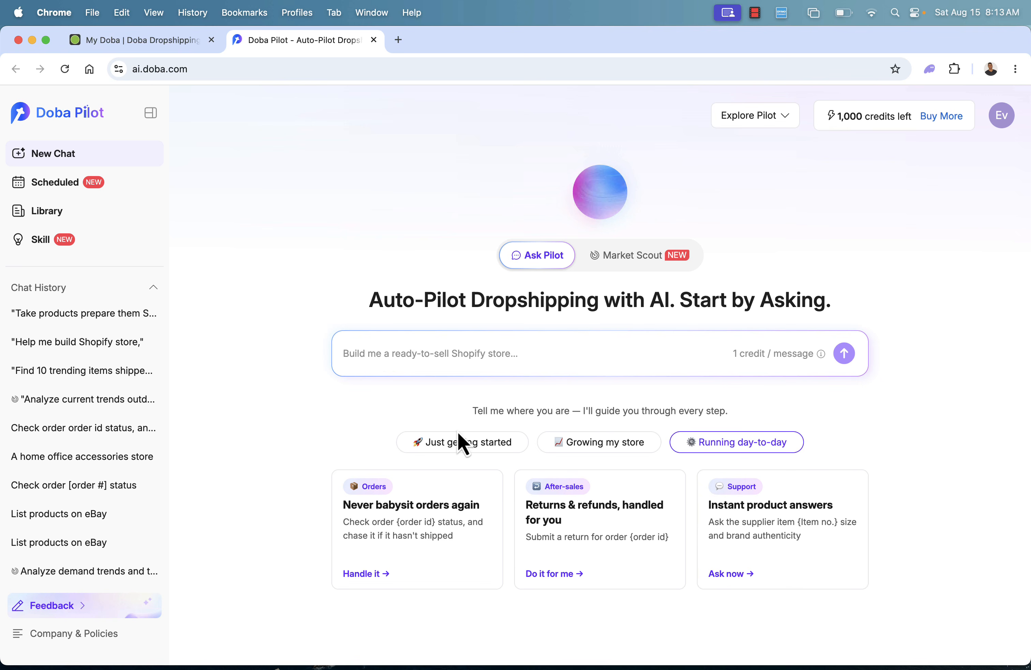
Step: Send Pilot the getting-started prompt "Suggest 5 beginner-friendly Doba products with strong demand."
click(459, 441)
click(409, 533)
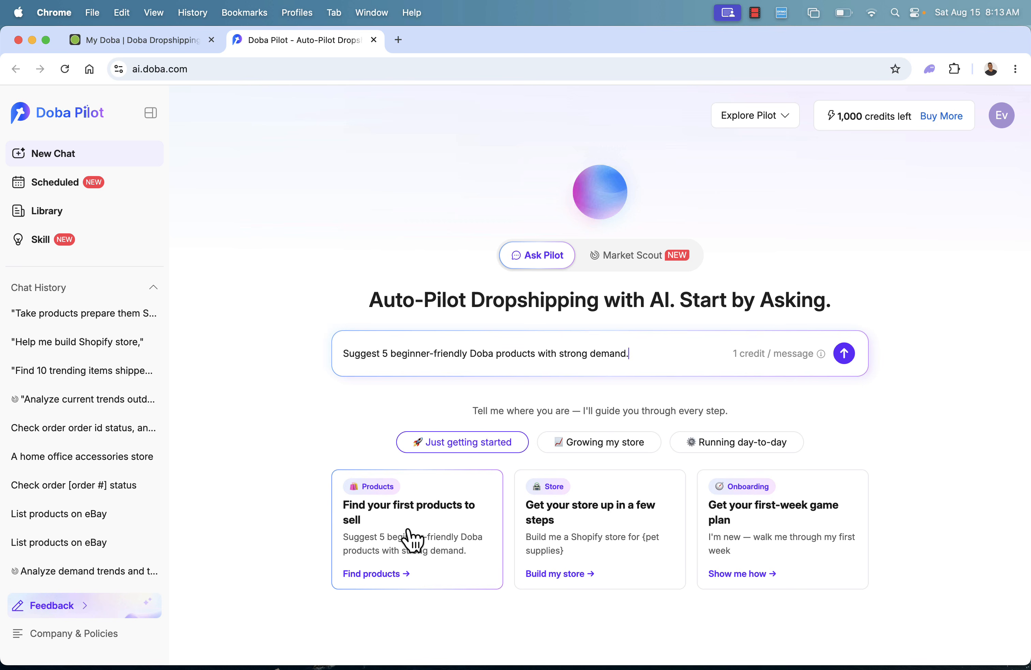
click(843, 361)
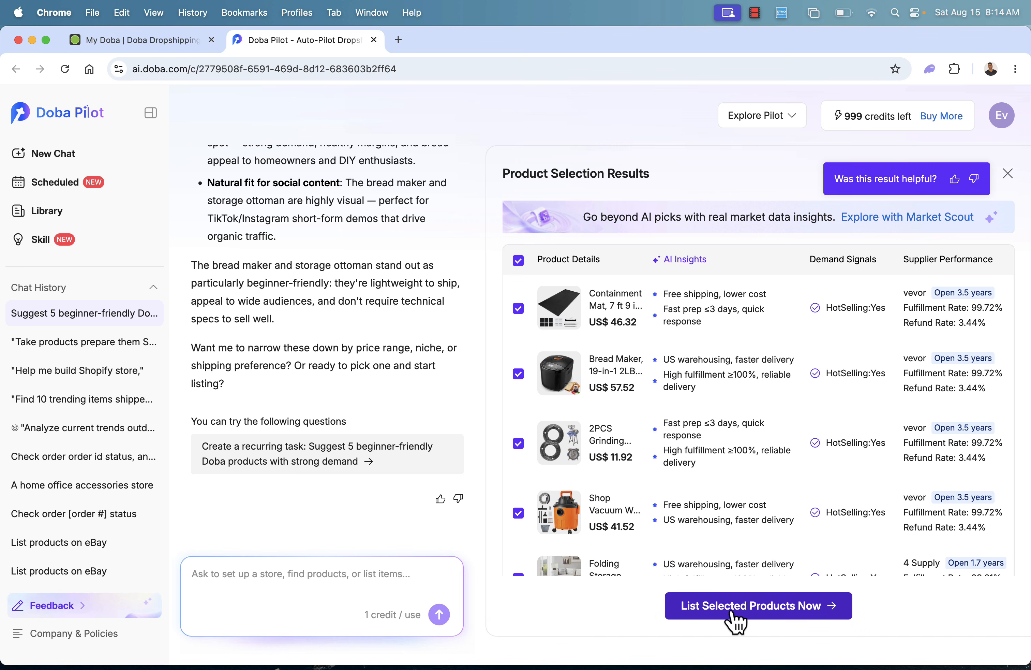
Step: Read Pilot's explanation of its five product picks, including price tiers and social content fit
scroll(461, 313, up, 6)
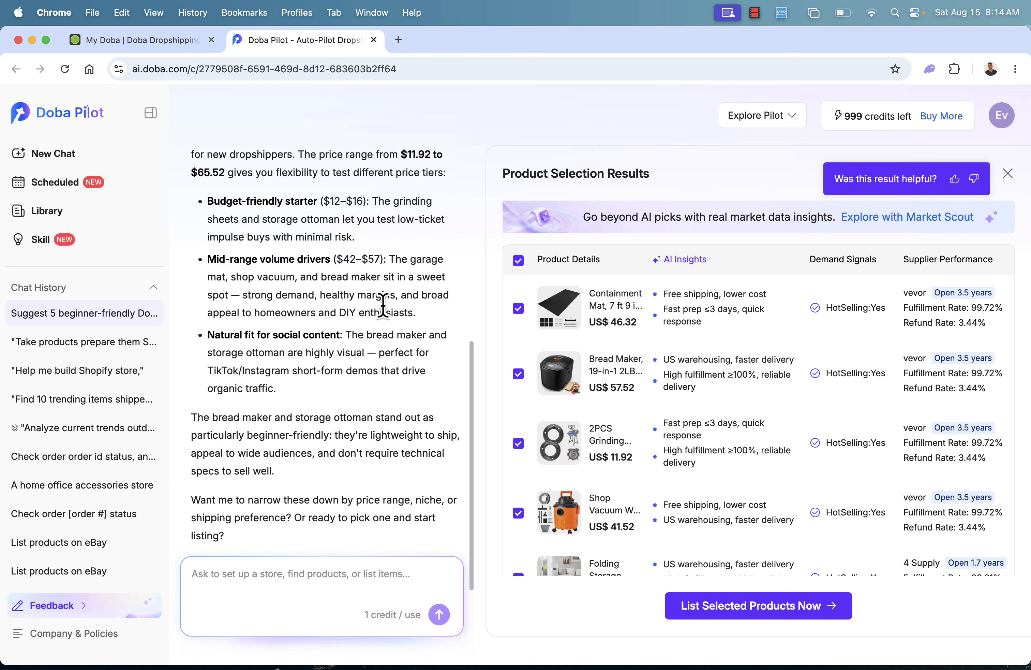
scroll(342, 260, up, 3)
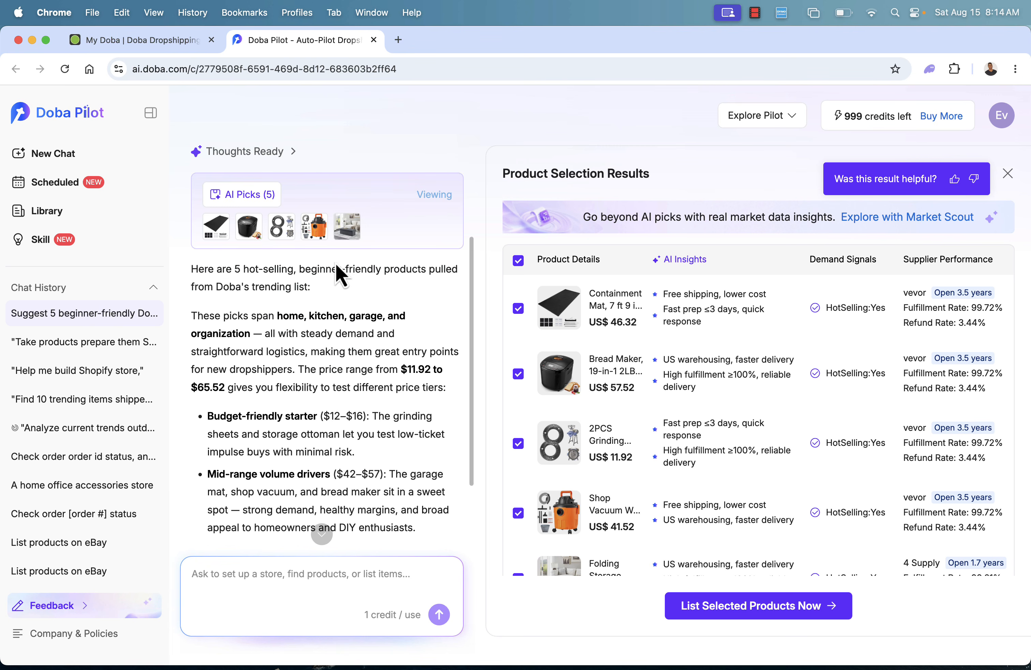
drag(193, 269, 341, 415)
click(331, 414)
scroll(328, 407, down, 6)
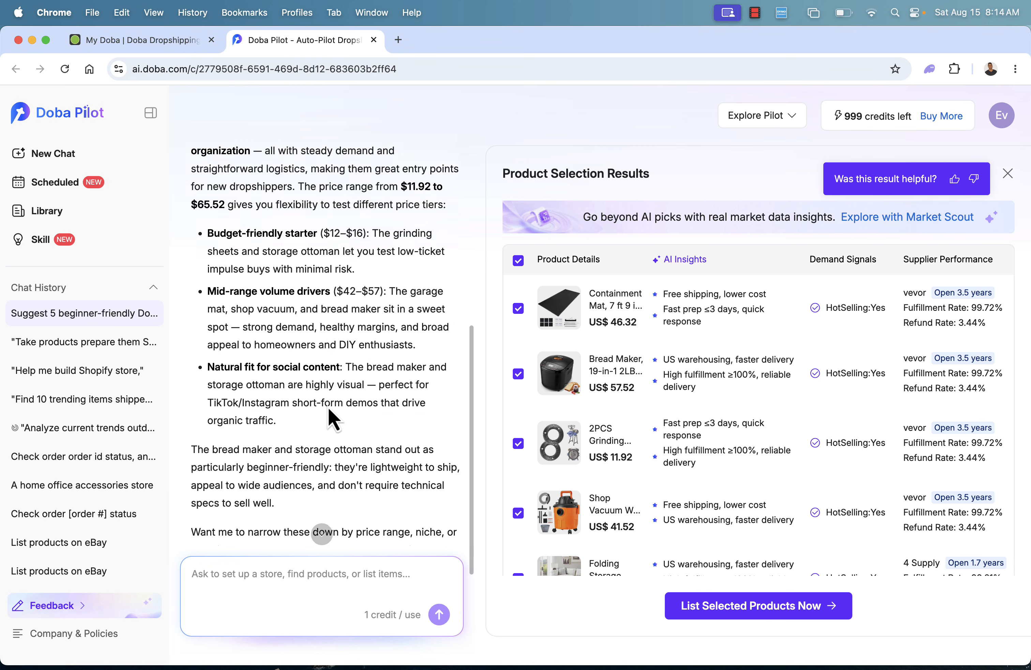
scroll(435, 369, up, 6)
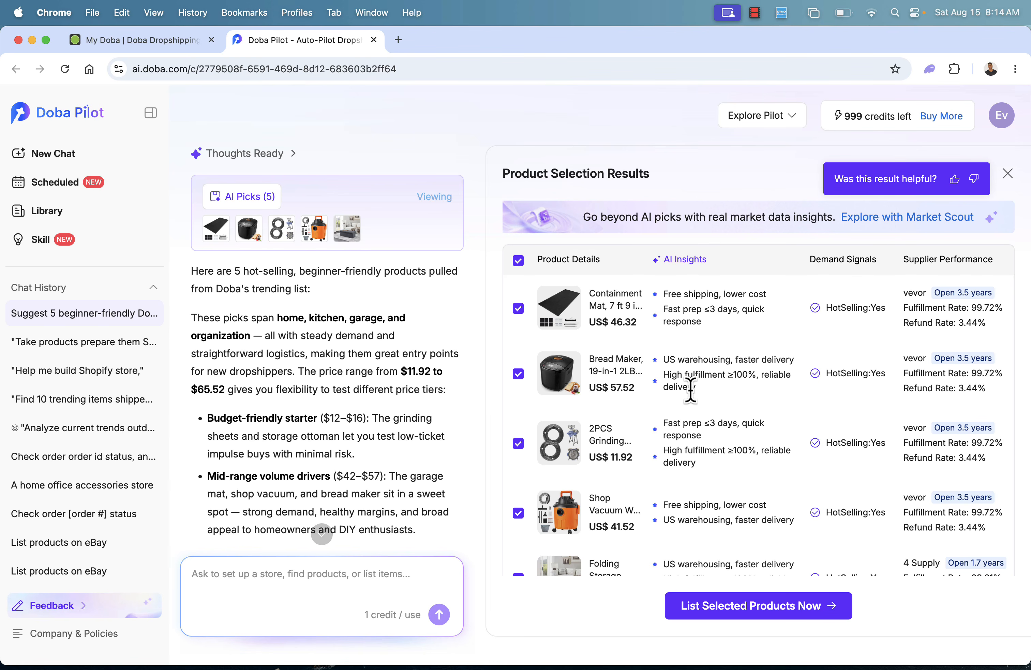
Step: Select only the bread maker, the 2PCS grinding sheets and the folding storage ottoman, and submit them for listing
click(519, 263)
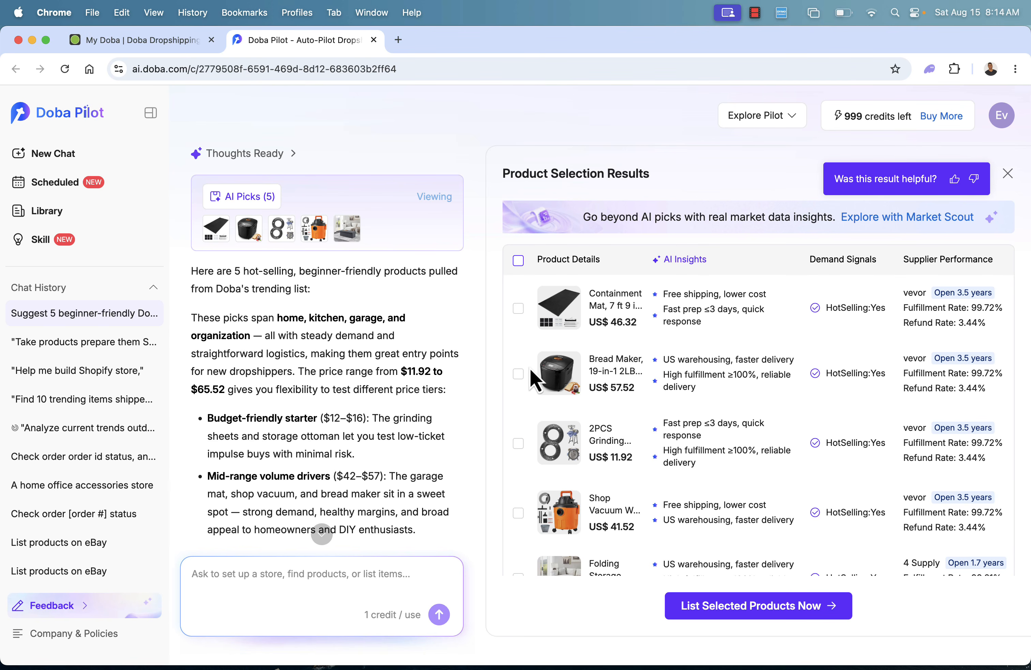
click(518, 374)
scroll(569, 437, down, 3)
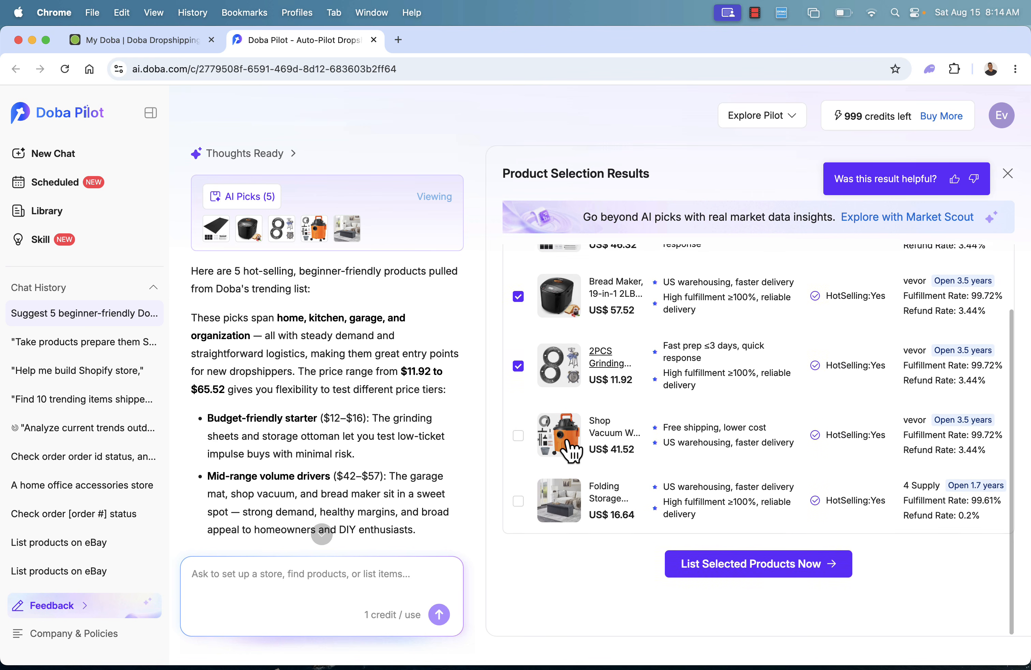
click(518, 502)
scroll(539, 514, up, 3)
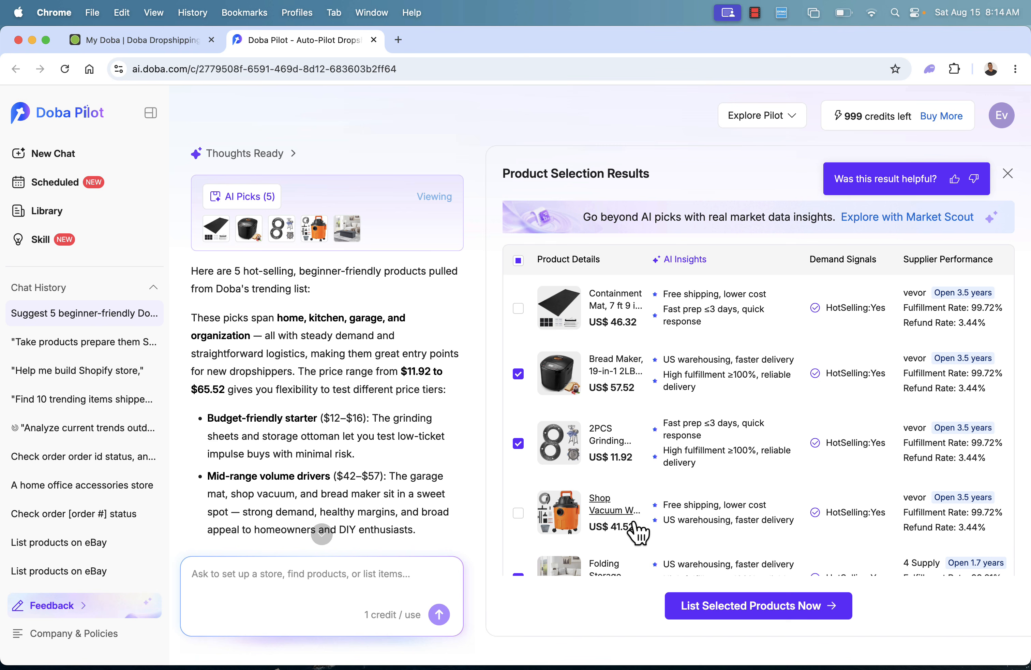
click(756, 629)
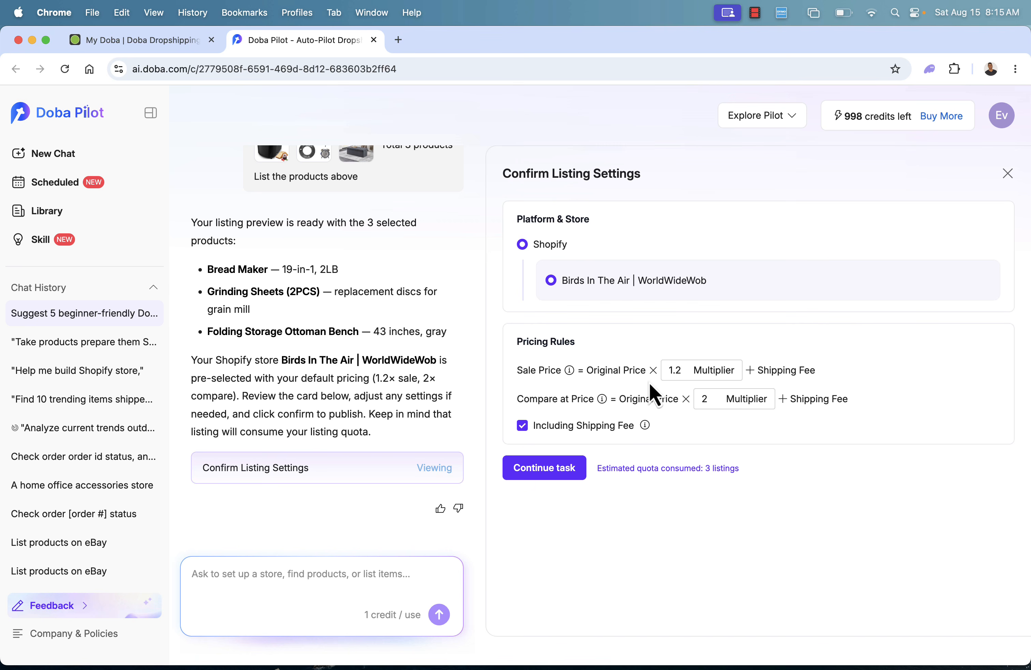
Step: Set the sale price multiplier to 1.5, continue the Shopify listing task and review its summary
click(681, 370)
text(5)
click(552, 476)
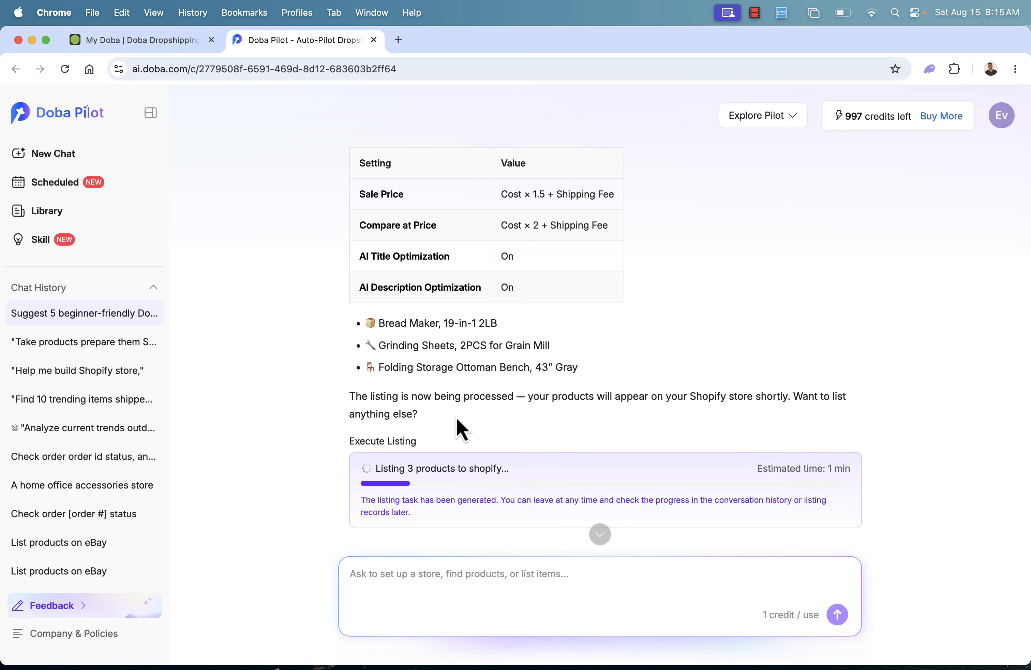
scroll(456, 418, up, 3)
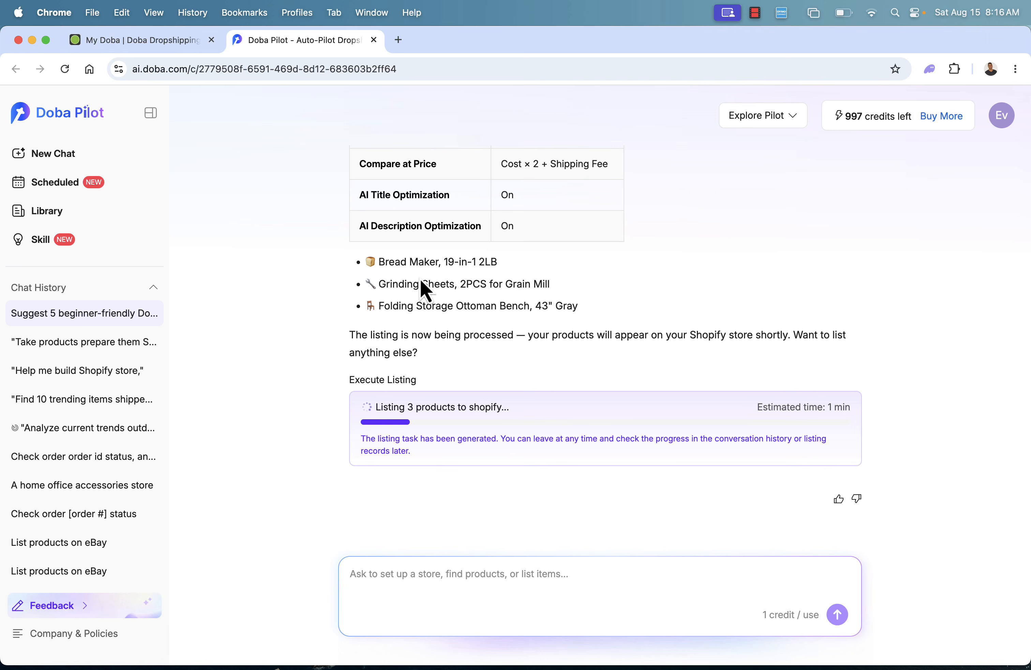
Step: Open the Scheduled and Skill pages in separate new browser tabs and switch to the Scheduled page
right_click(61, 184)
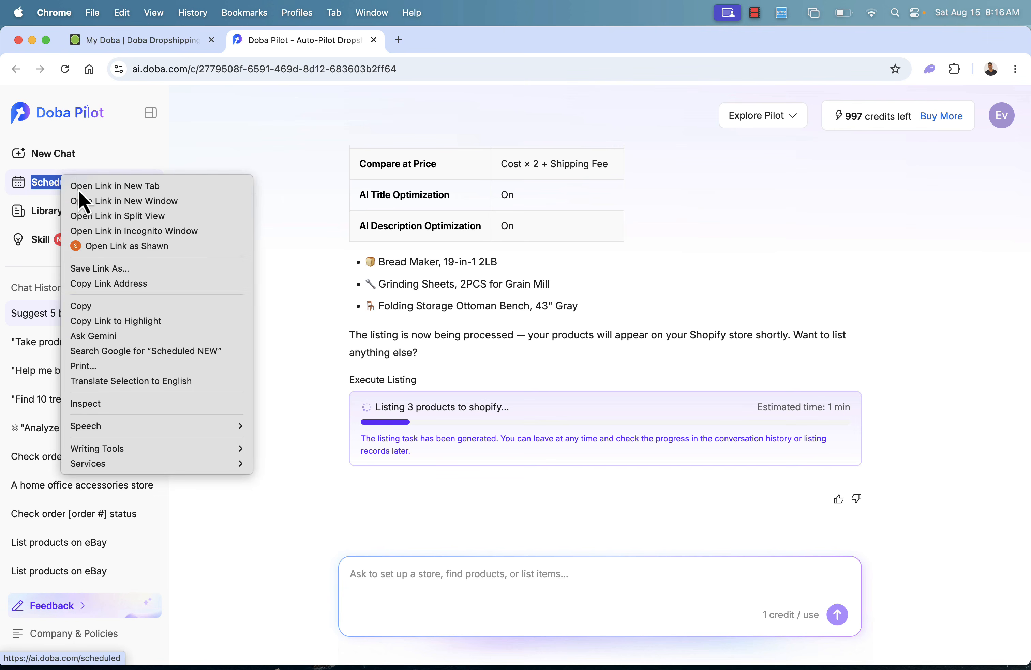
click(78, 189)
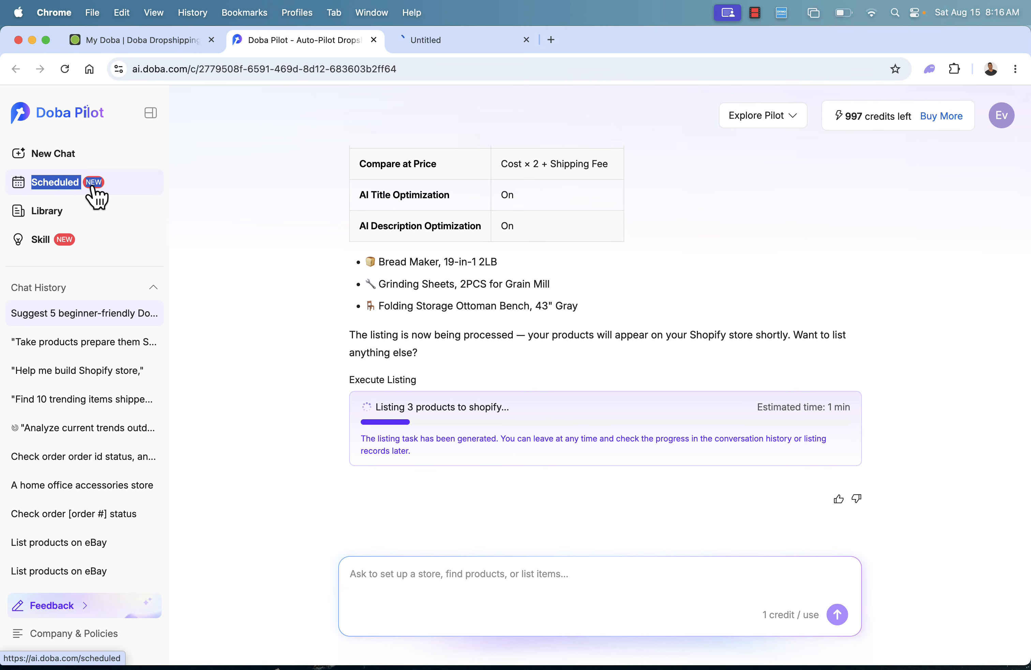
right_click(46, 248)
click(64, 256)
click(425, 46)
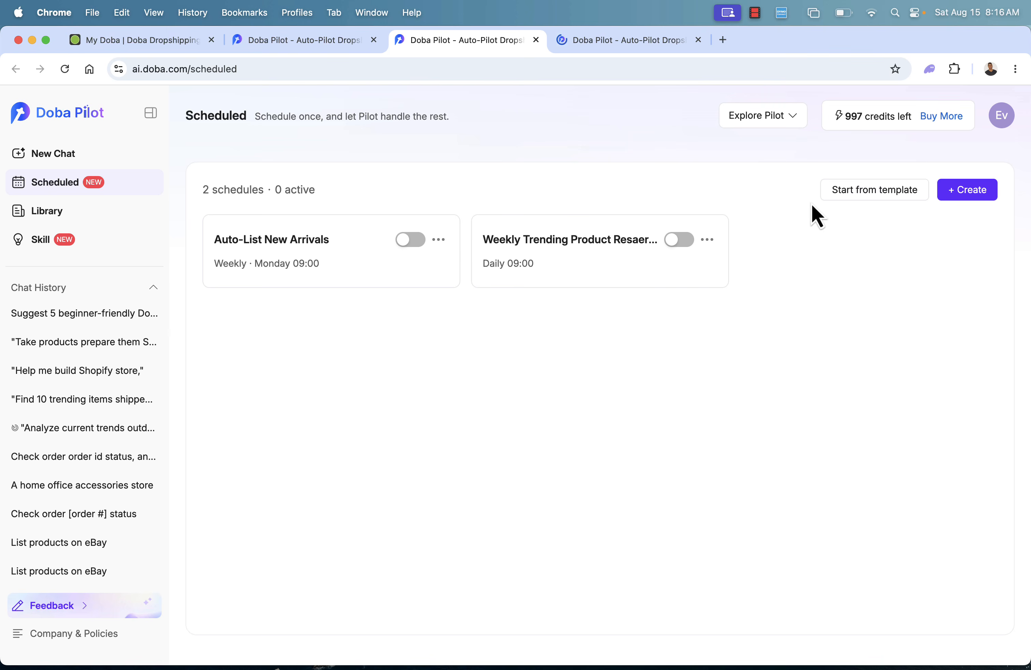
Step: Draft a scheduled task from the Auto-List New Arrivals template with "cat products" as the criteria, and discard it without creating it
click(857, 199)
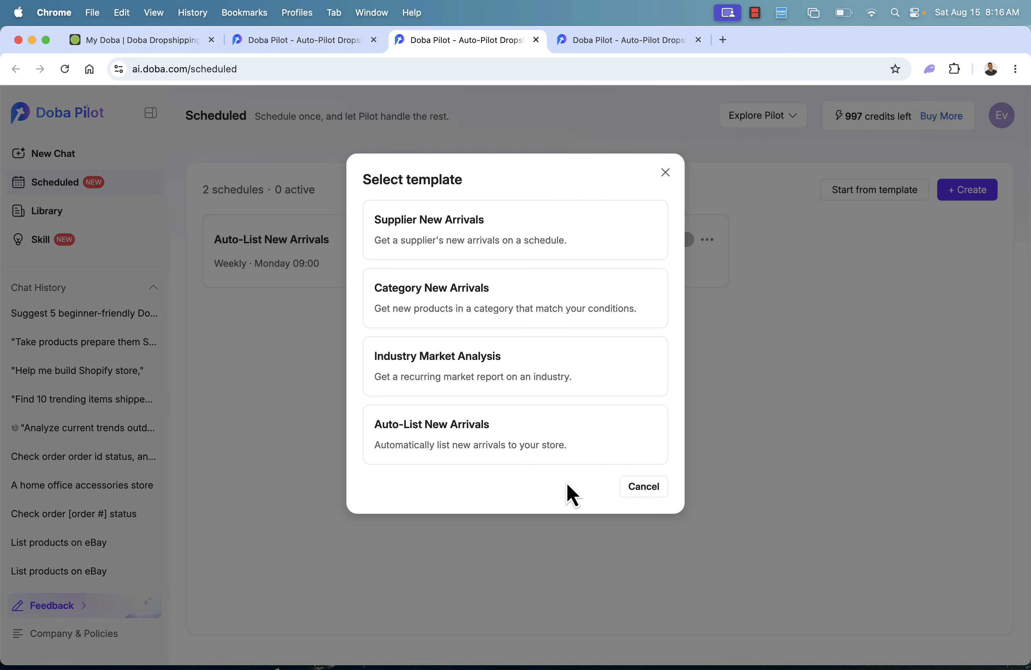
click(541, 448)
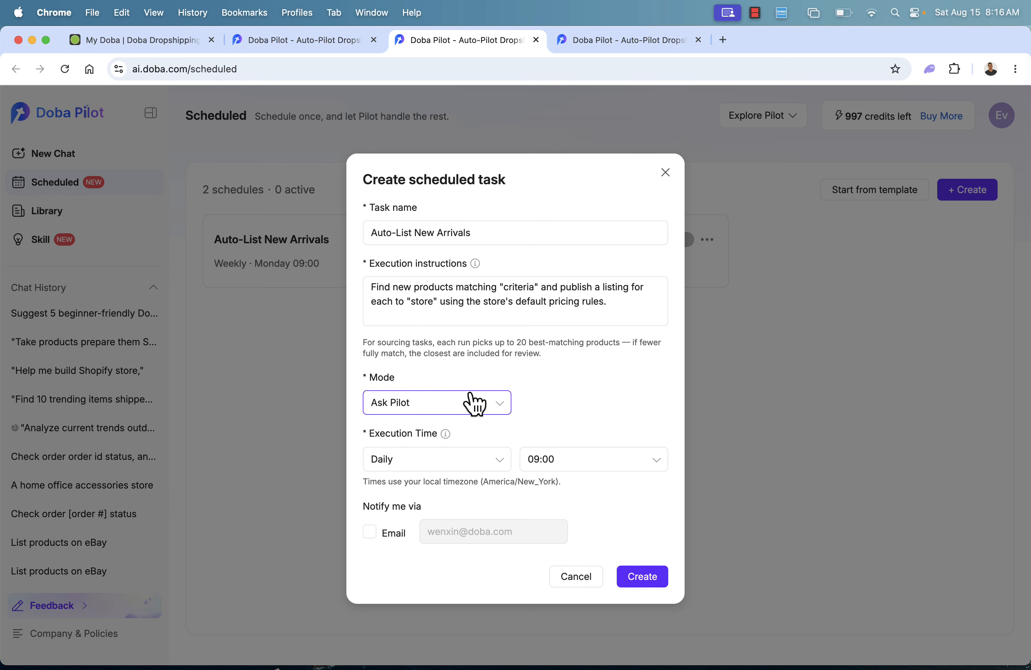
double_click(514, 286)
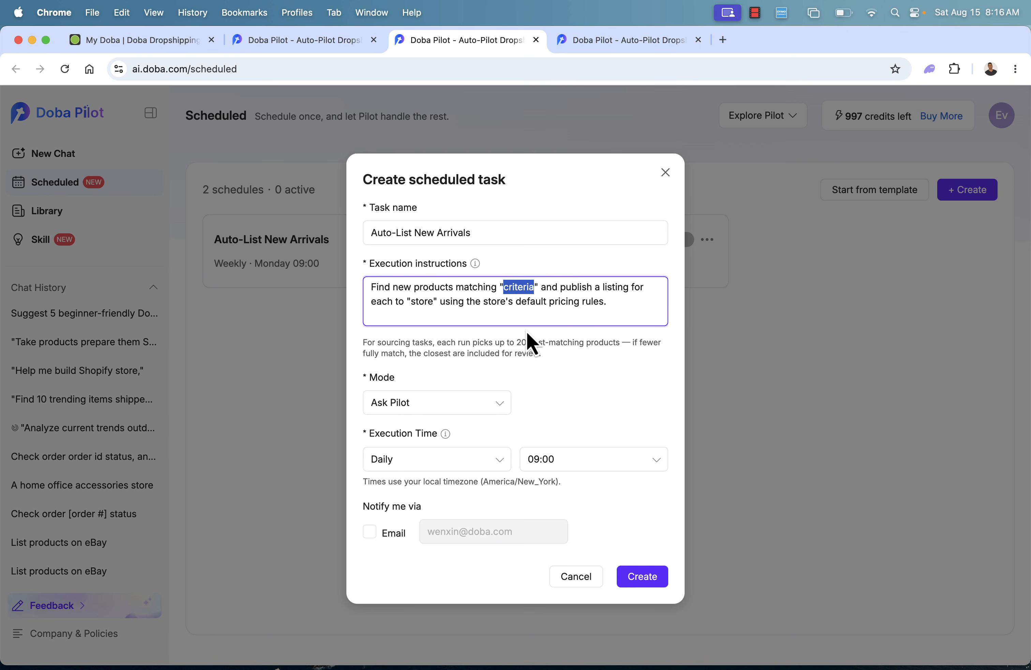
text(cat products)
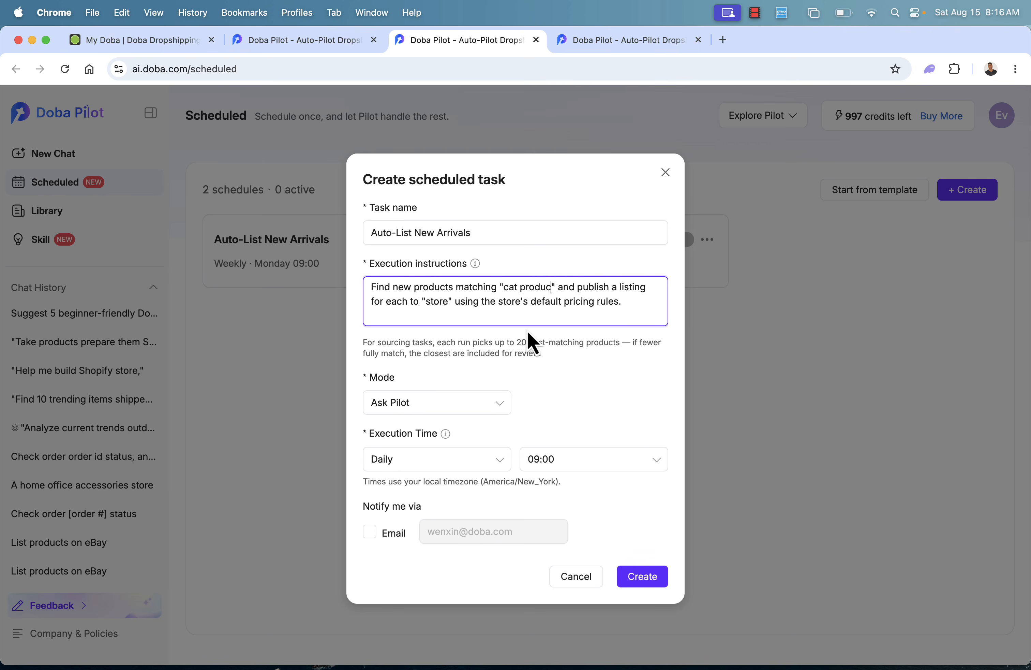
click(643, 596)
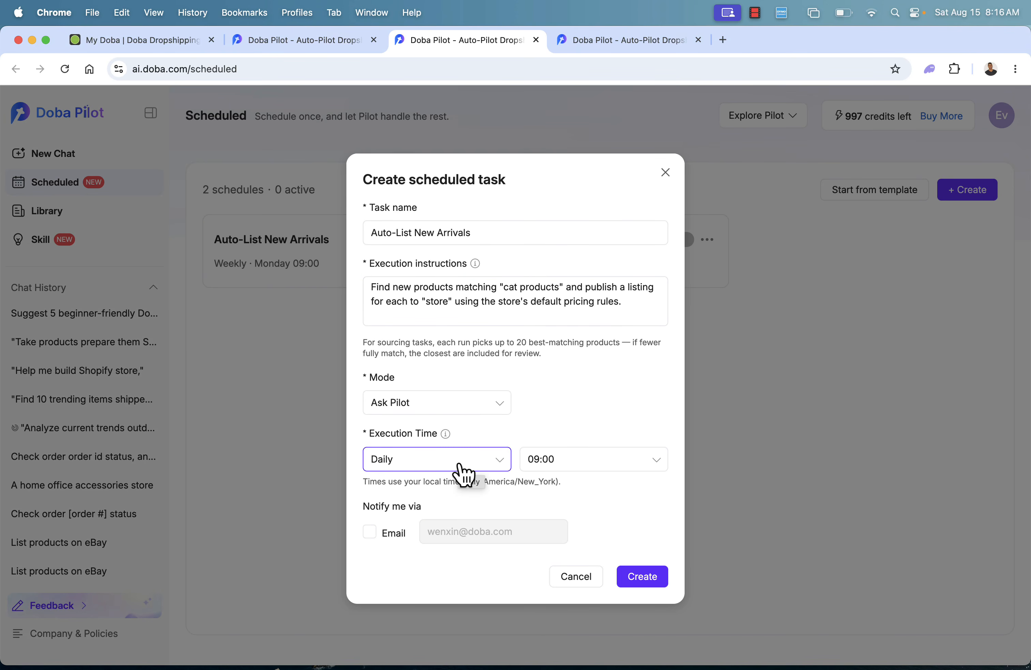
click(576, 577)
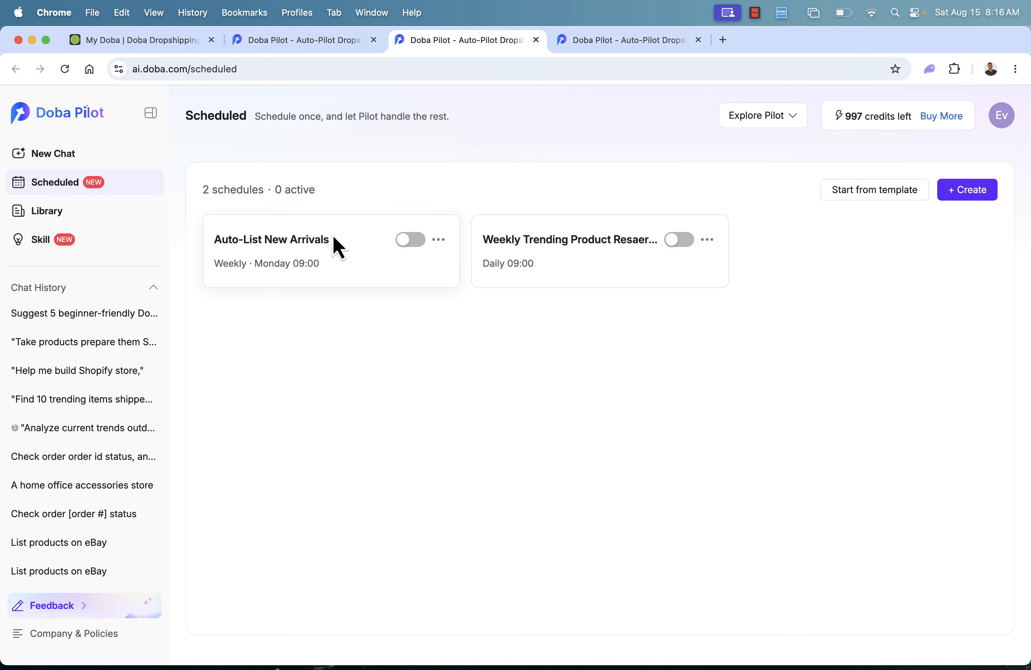
Step: Activate the existing Auto-List New Arrivals schedule and pause it again
click(410, 246)
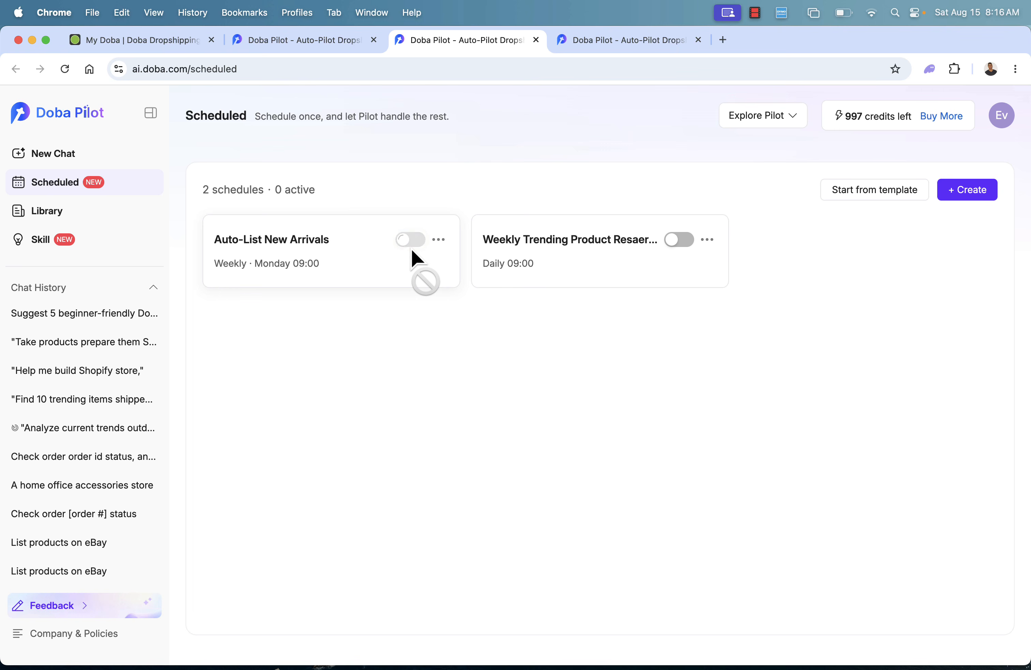
click(413, 249)
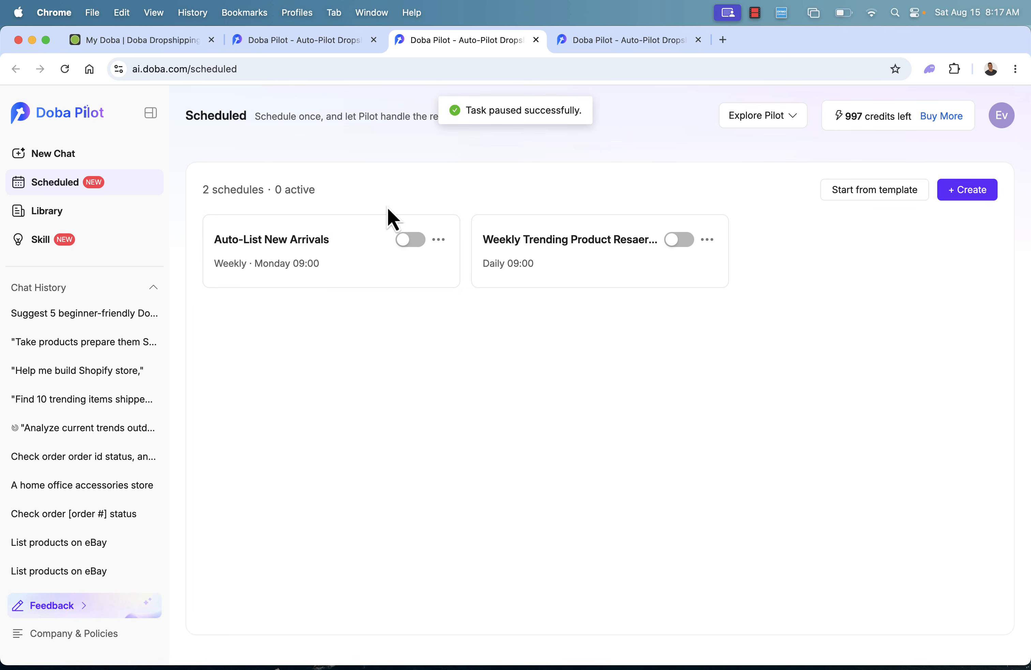
Step: Look through the Skills page, from Store Management and Sourcing & Research to Listing & Marketing and Operations
click(608, 43)
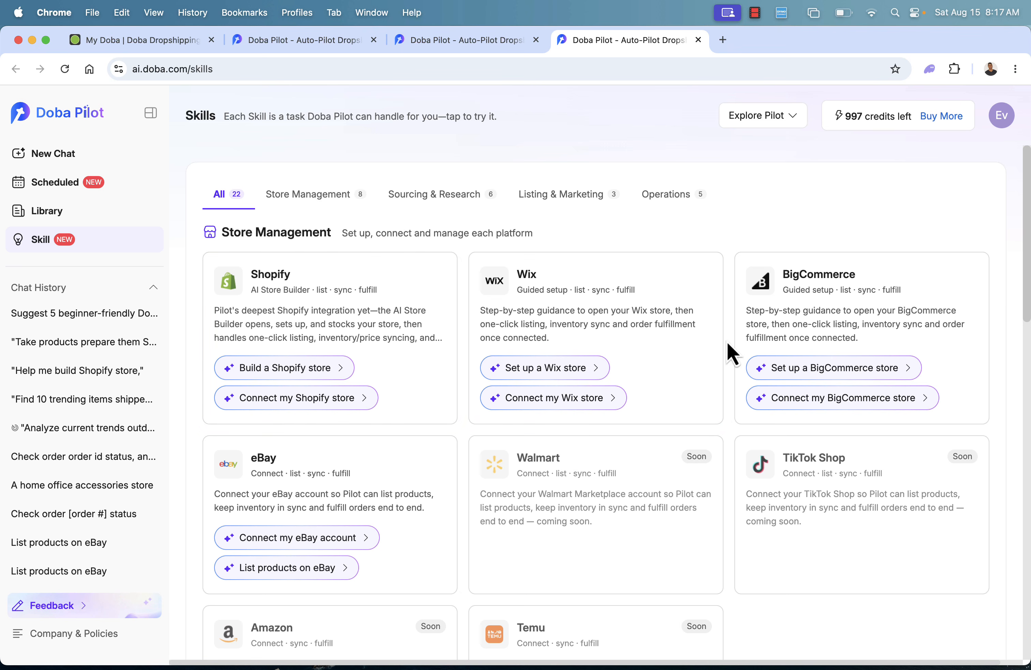
scroll(351, 505, down, 5)
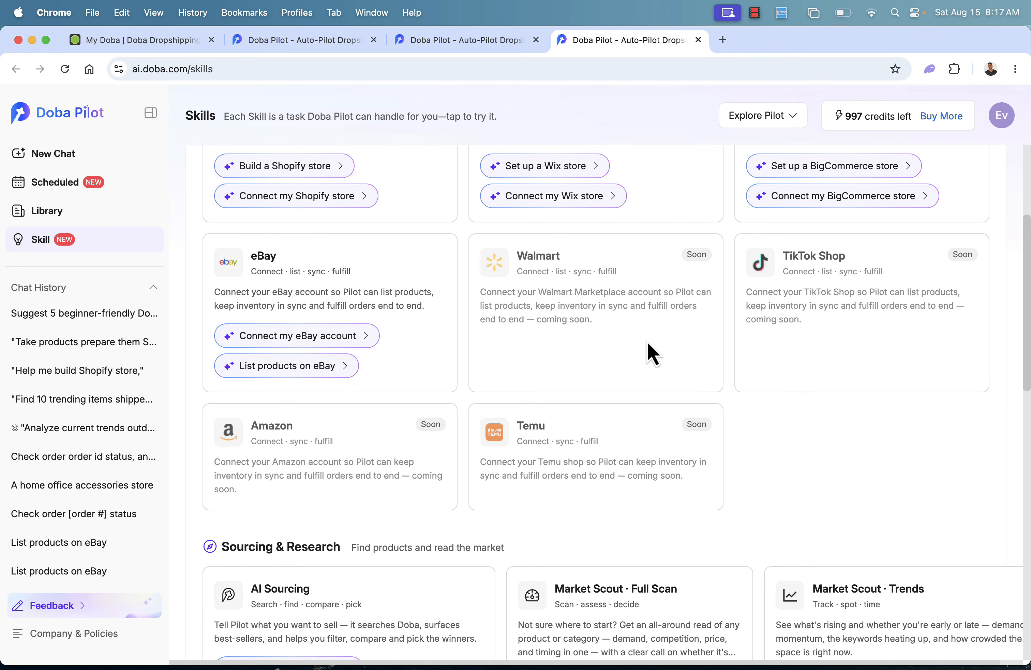
scroll(494, 425, down, 5)
scroll(496, 426, down, 4)
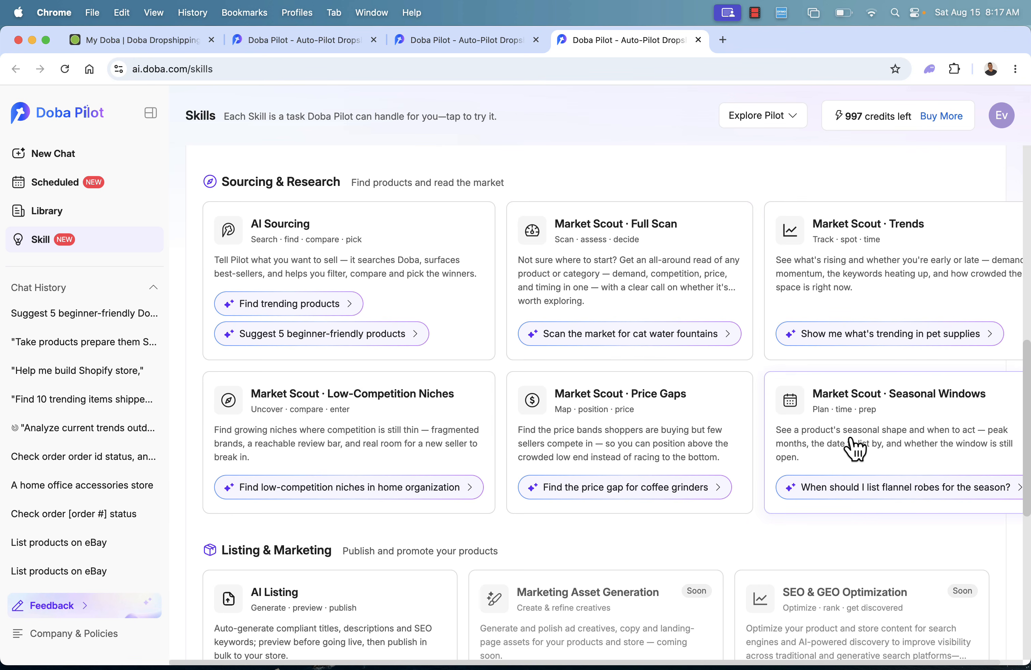
scroll(844, 441, down, 7)
scroll(843, 438, down, 1)
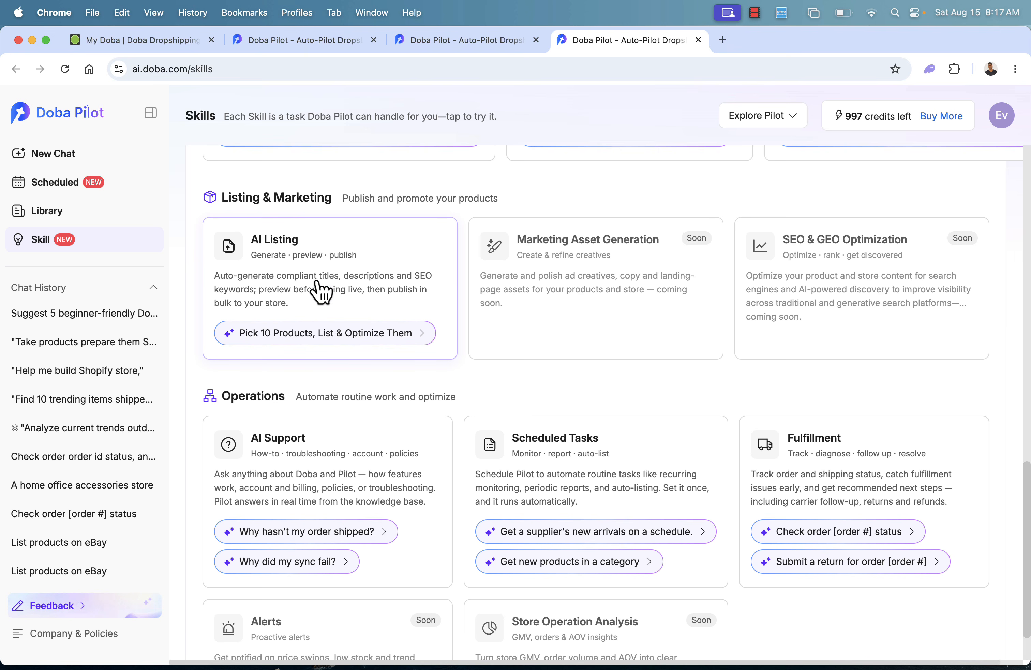
scroll(316, 286, down, 1)
scroll(317, 291, down, 1)
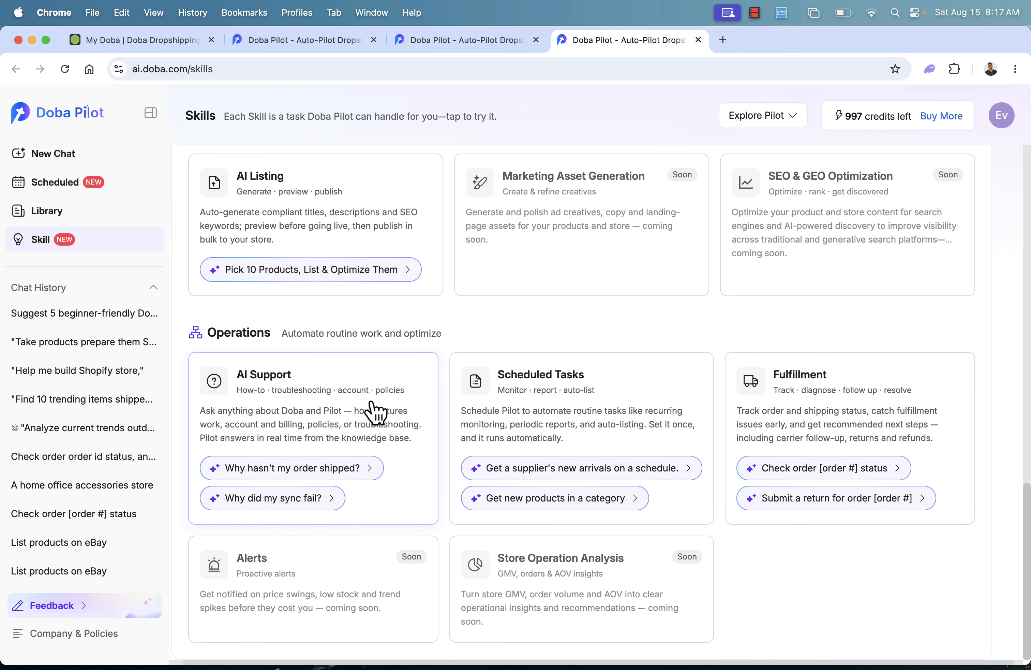
scroll(374, 411, up, 15)
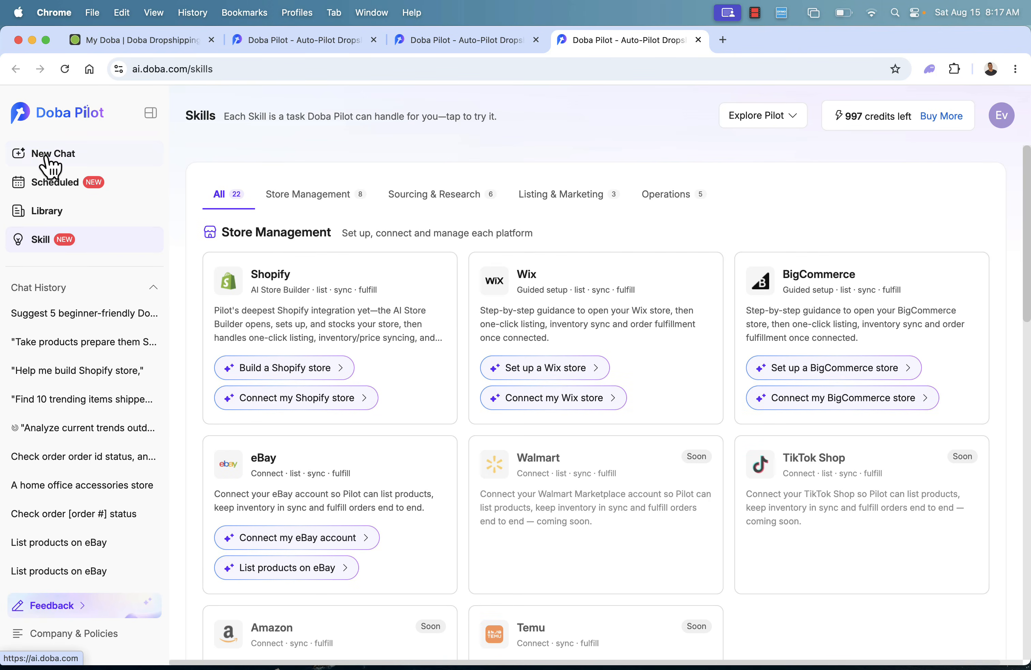
Step: Open Market Scout from a new chat and browse Today's Opportunity Wall by low-competition niches, price gap, seasonal windows and trend analysis
click(47, 152)
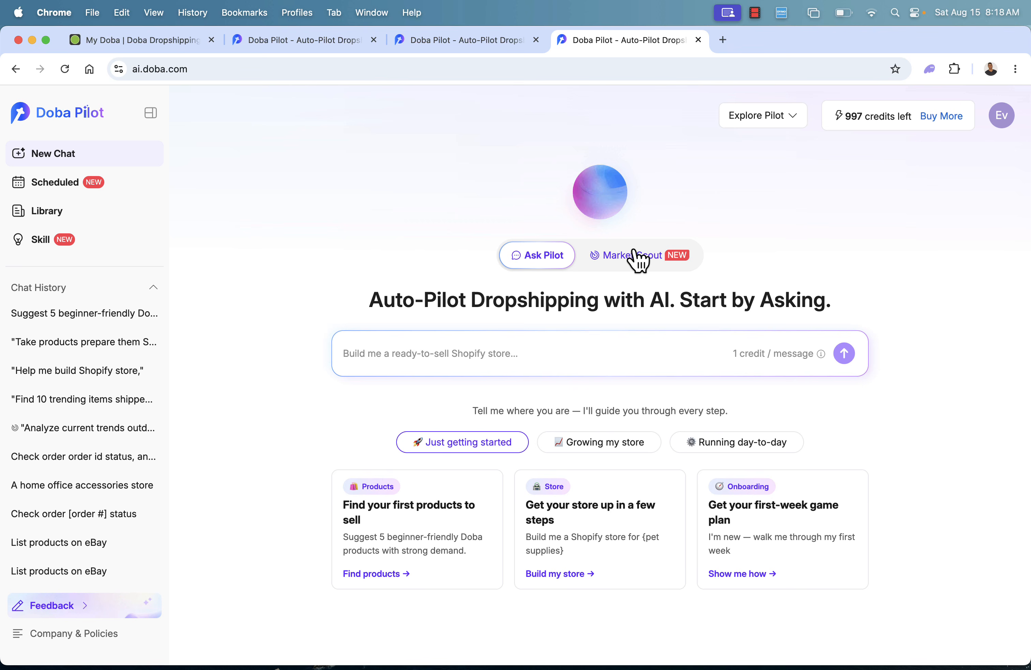
click(635, 252)
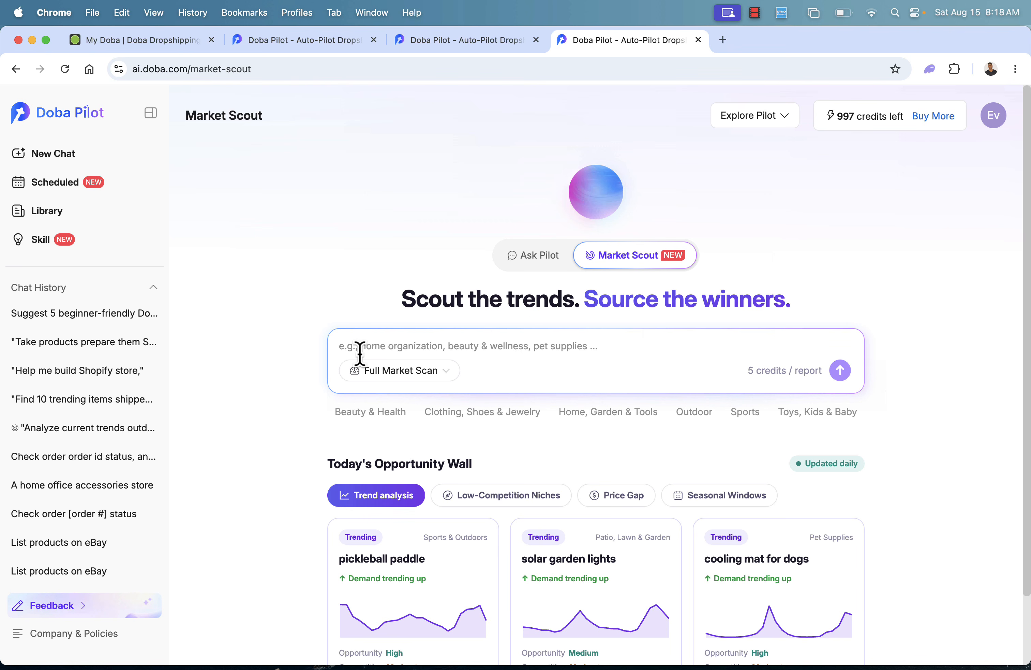
scroll(359, 352, down, 3)
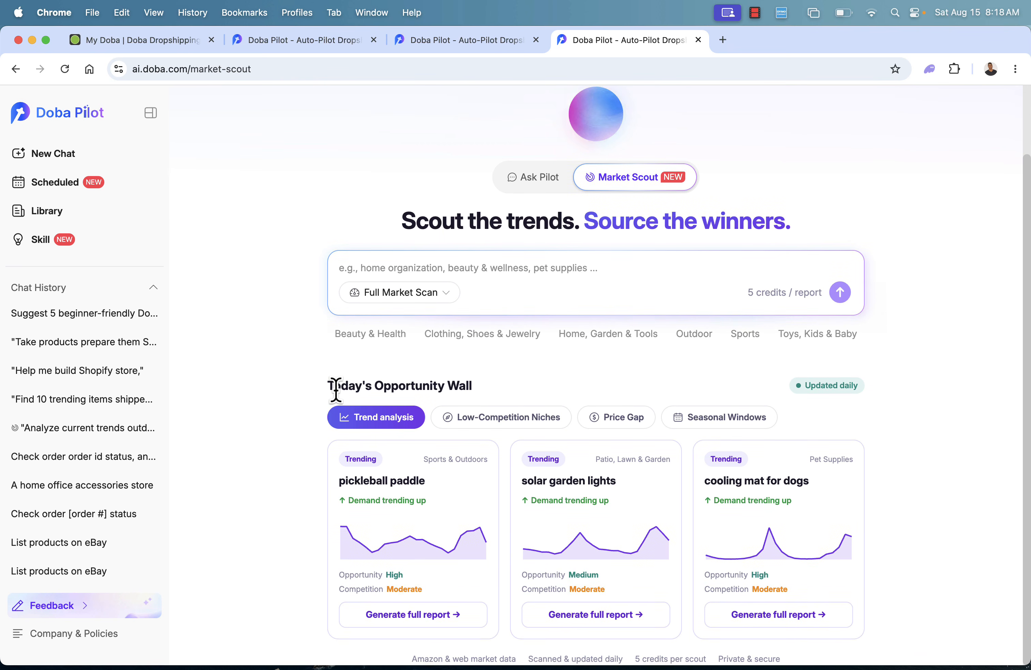
click(498, 415)
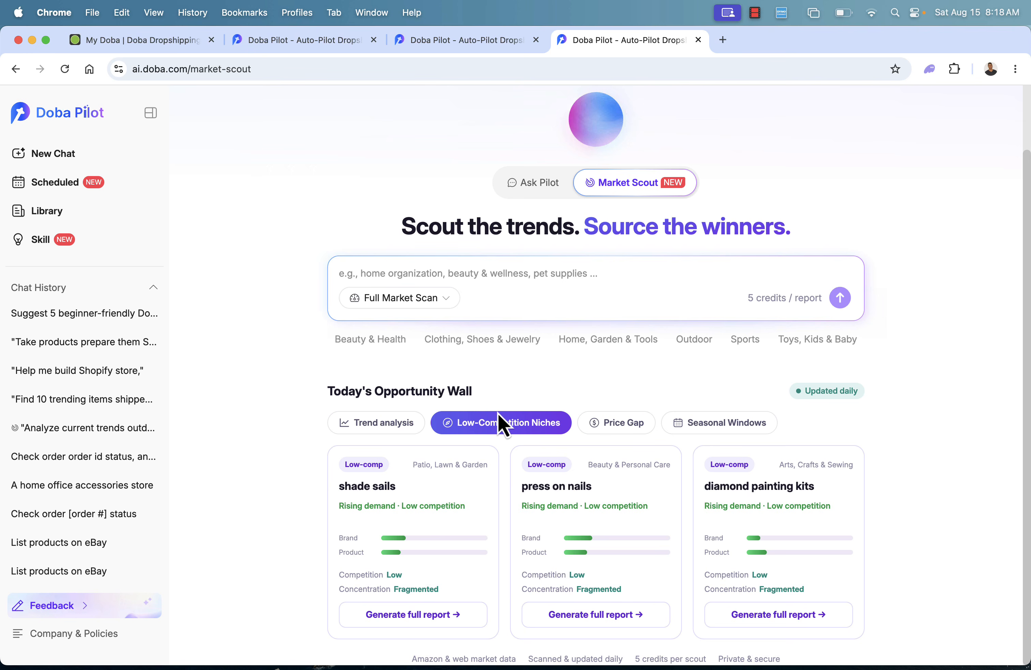
click(632, 424)
click(713, 428)
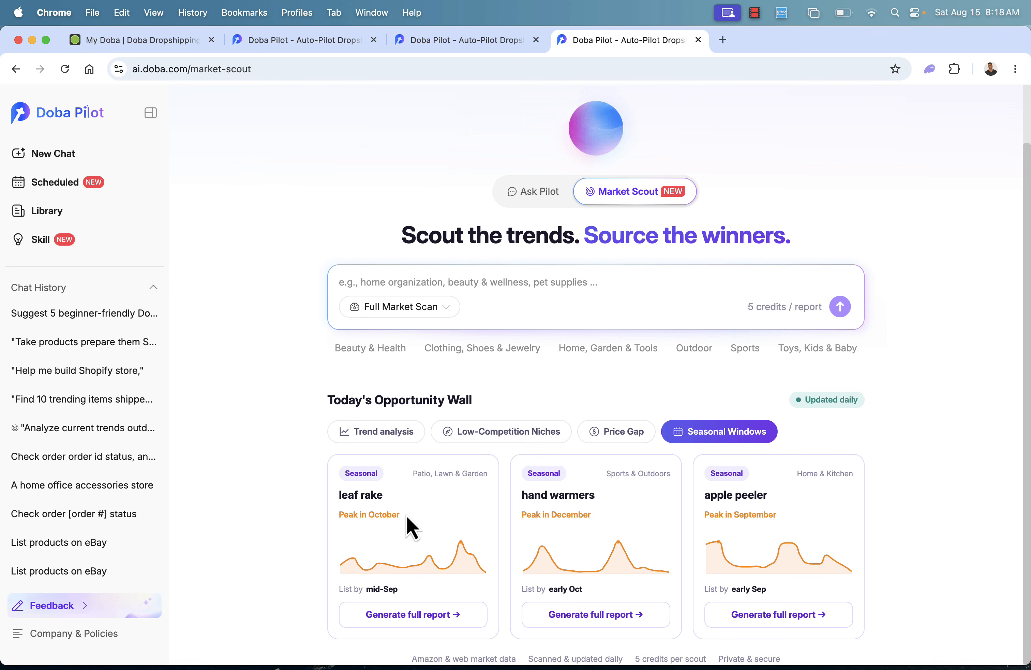
click(374, 433)
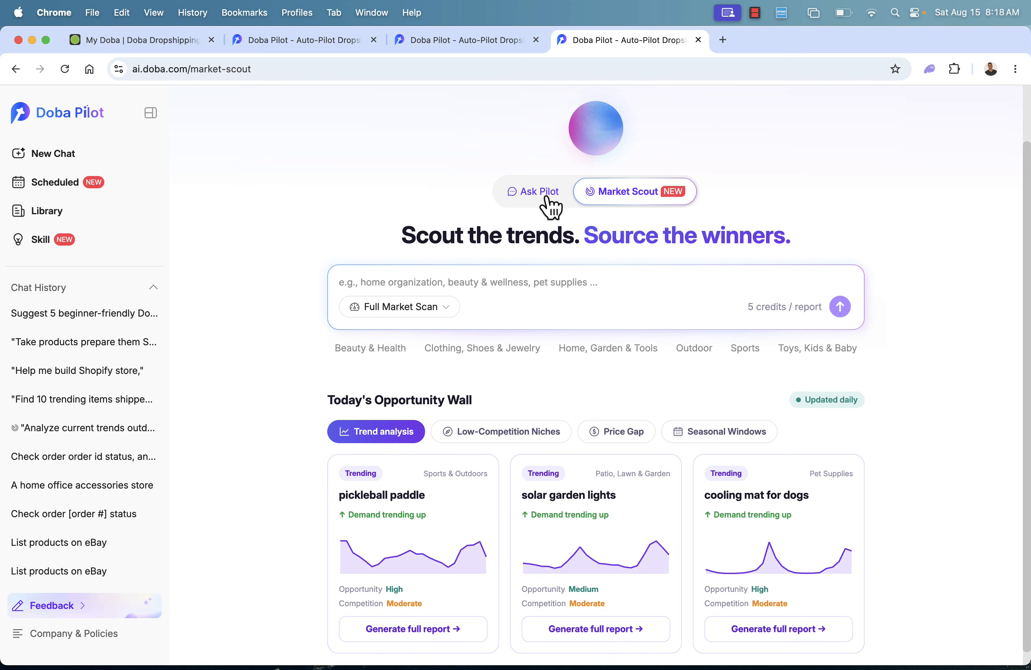
Step: Run a Seasonal Windows report in Market Scout for "cat products for the holiday season"
click(402, 309)
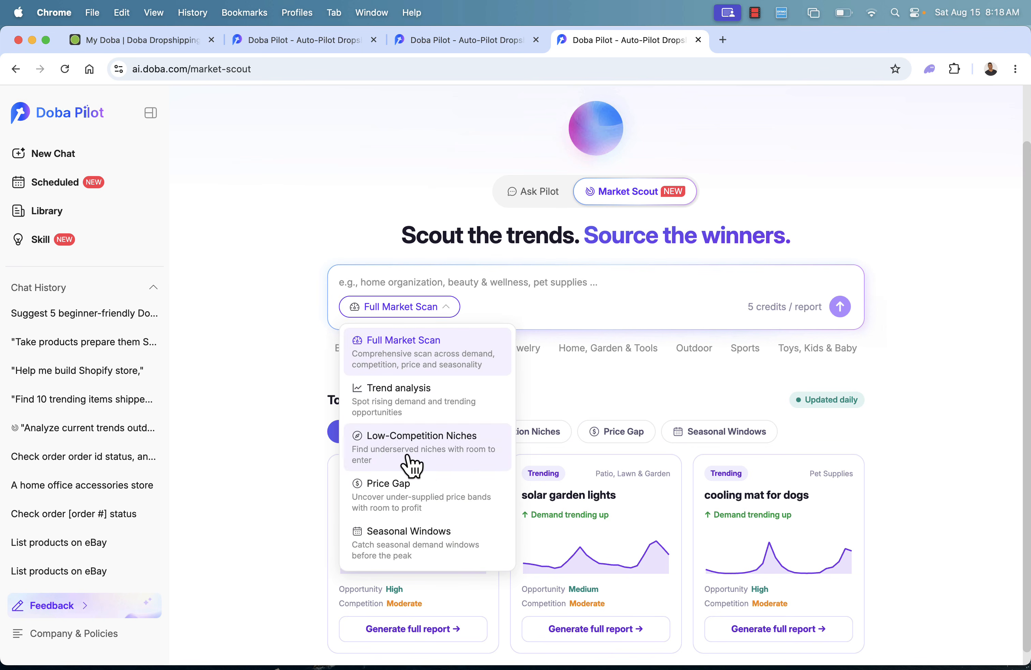
click(401, 549)
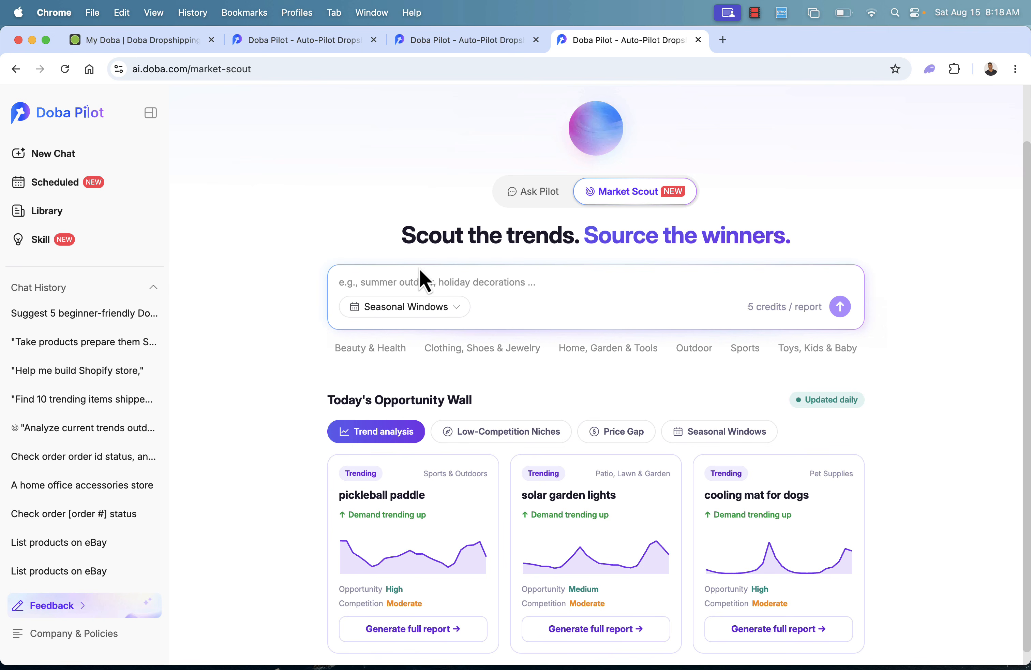
text(cat products for the ho)
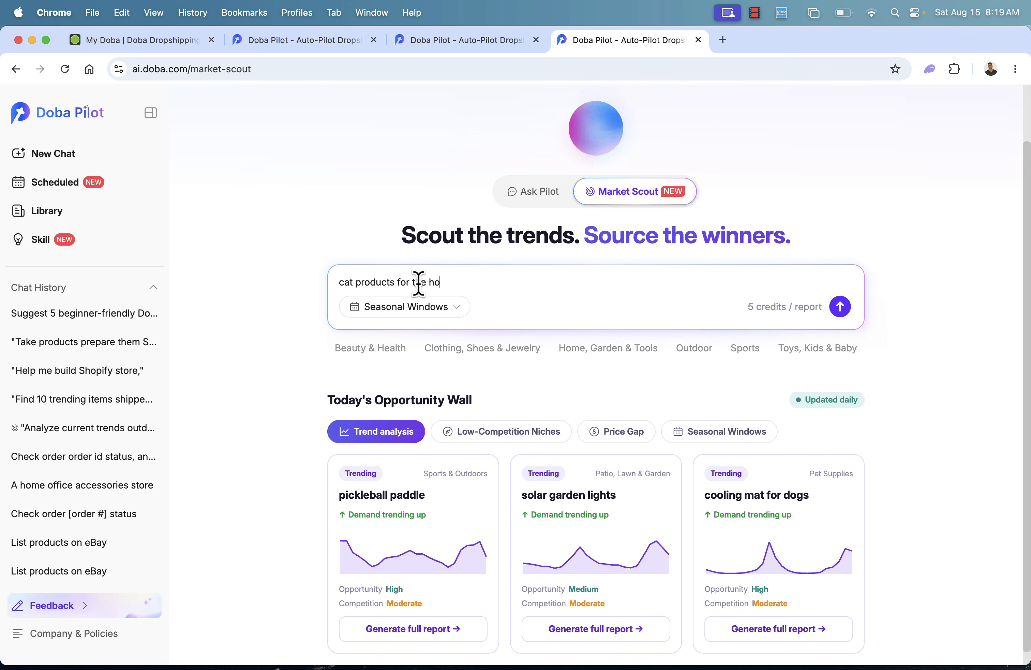
text(liday season)
key(Return)
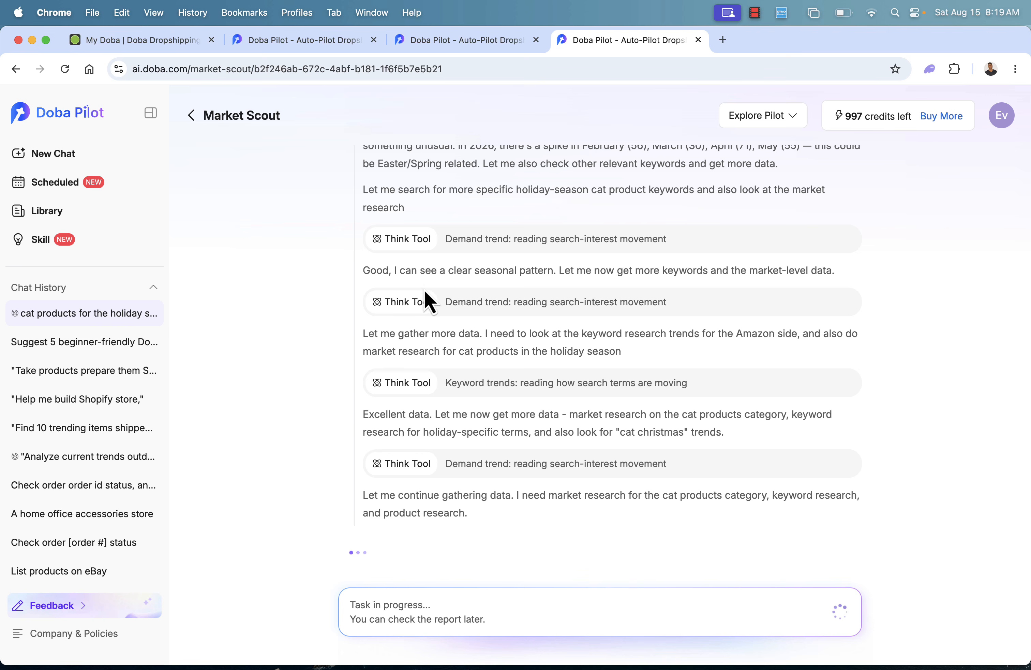
Step: Review Market Scout's research reasoning from its beginning while the seasonal report is generated
scroll(409, 230, up, 3)
scroll(406, 223, up, 10)
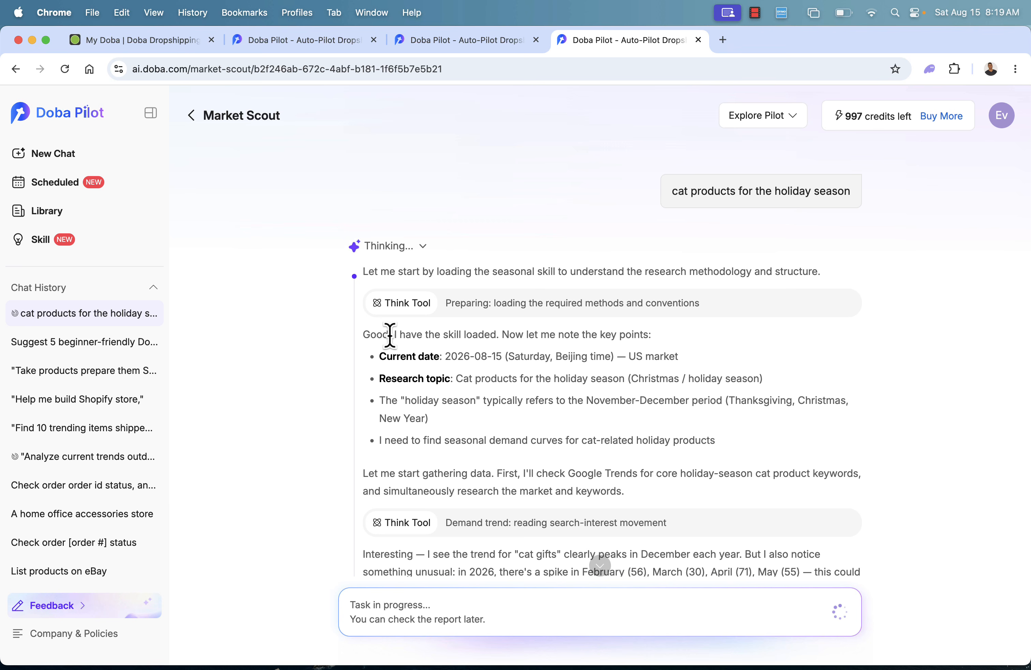
scroll(390, 335, down, 15)
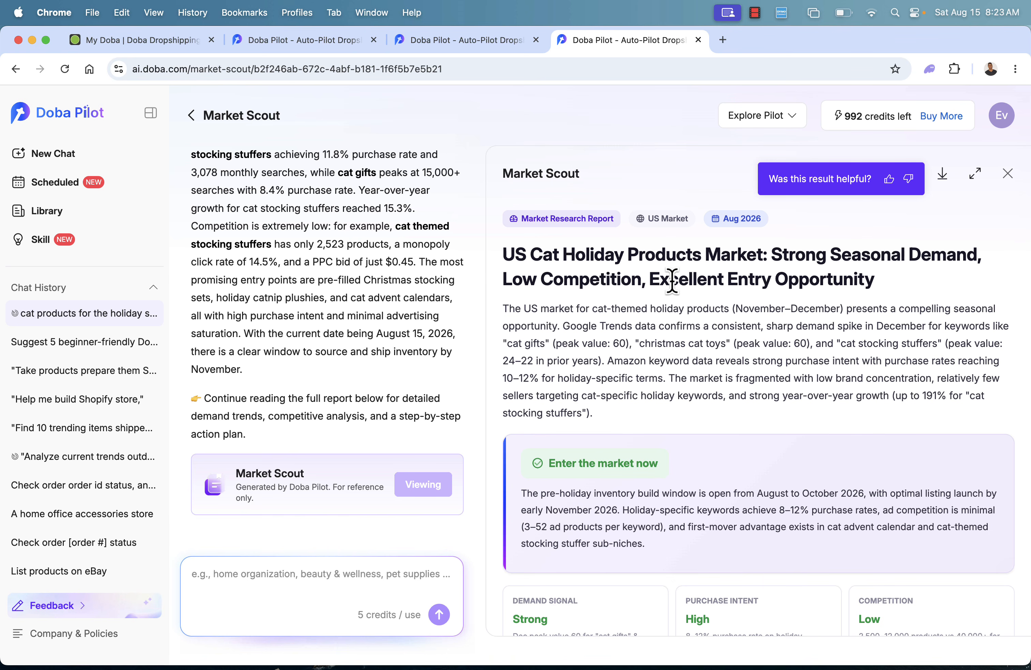
Step: Read the opening summary of the market research report on US cat holiday products
drag(590, 308, 760, 342)
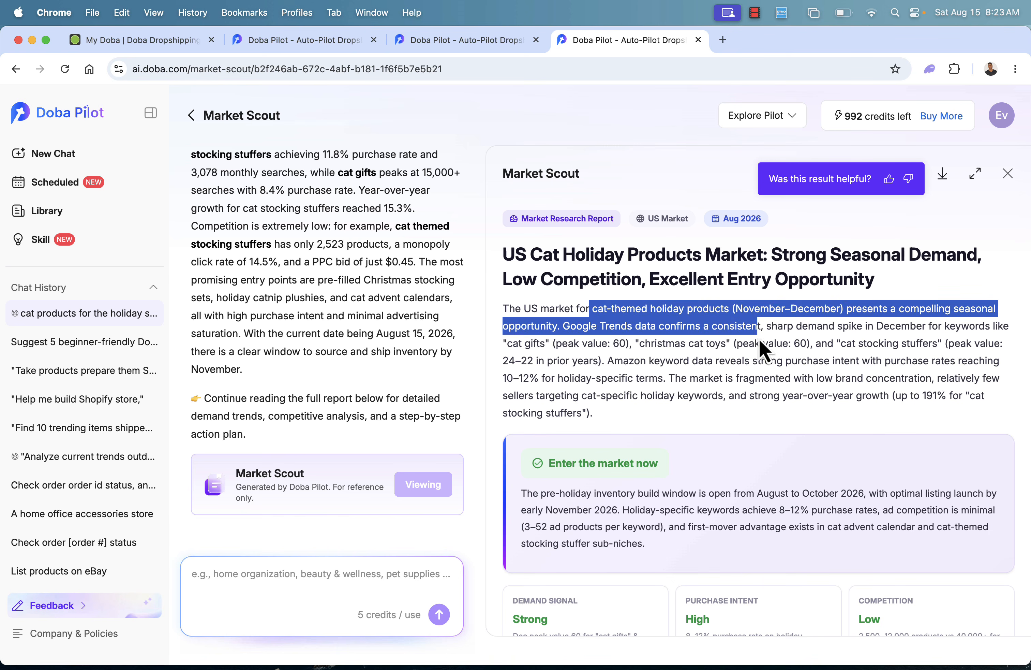
click(764, 348)
drag(609, 412, 509, 306)
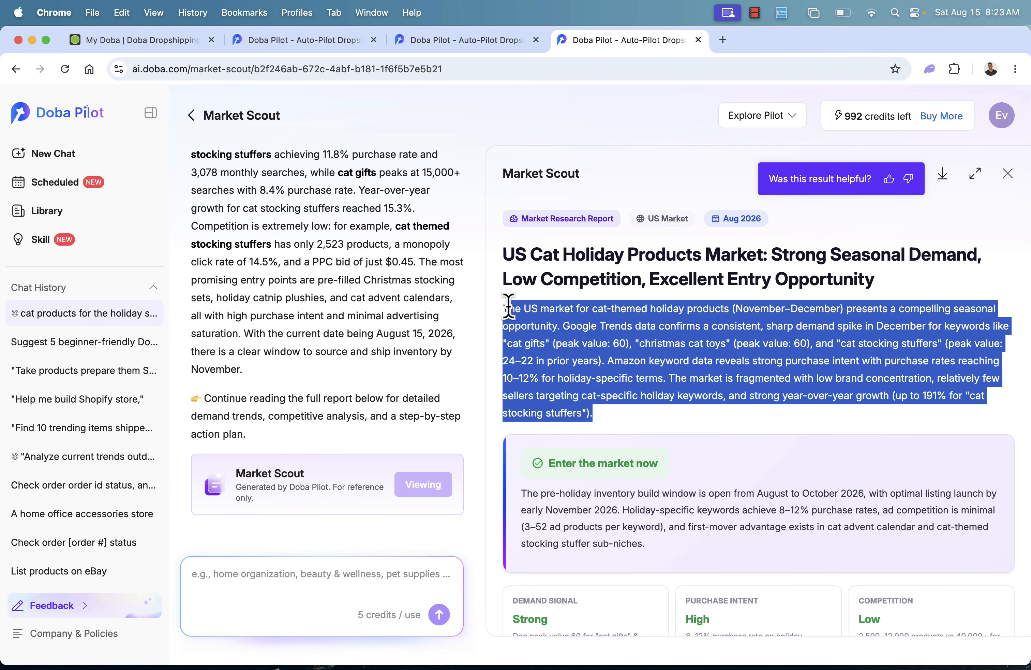
click(593, 350)
Step: Examine the report's market-entry recommendation, its demand, purchase intent, competition and ad saturation ratings, and the seasonal keyword table
scroll(589, 348, down, 3)
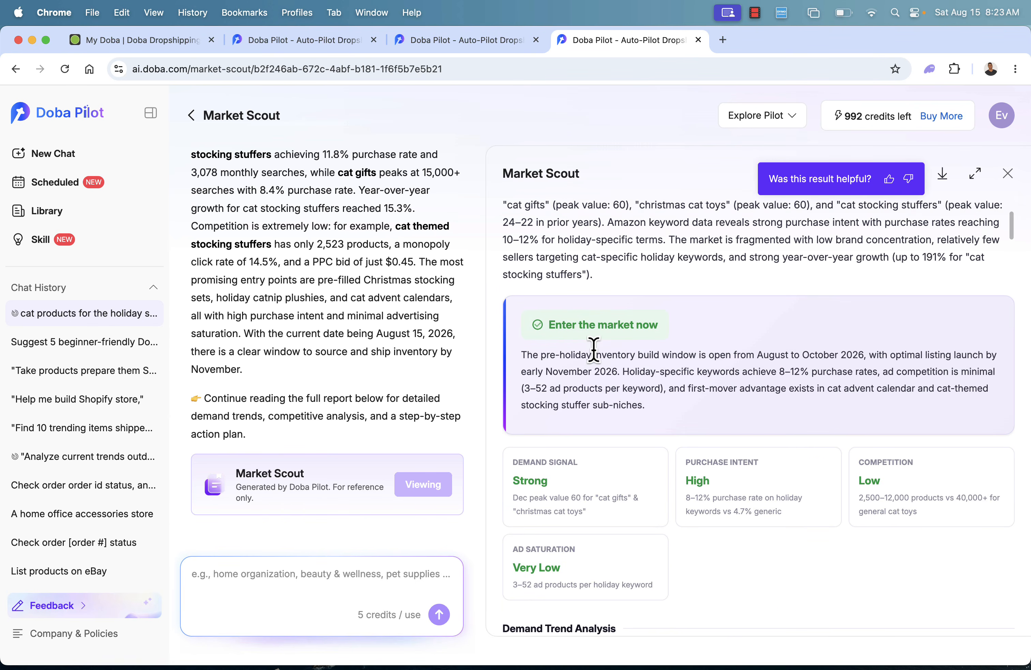
scroll(580, 350, down, 1)
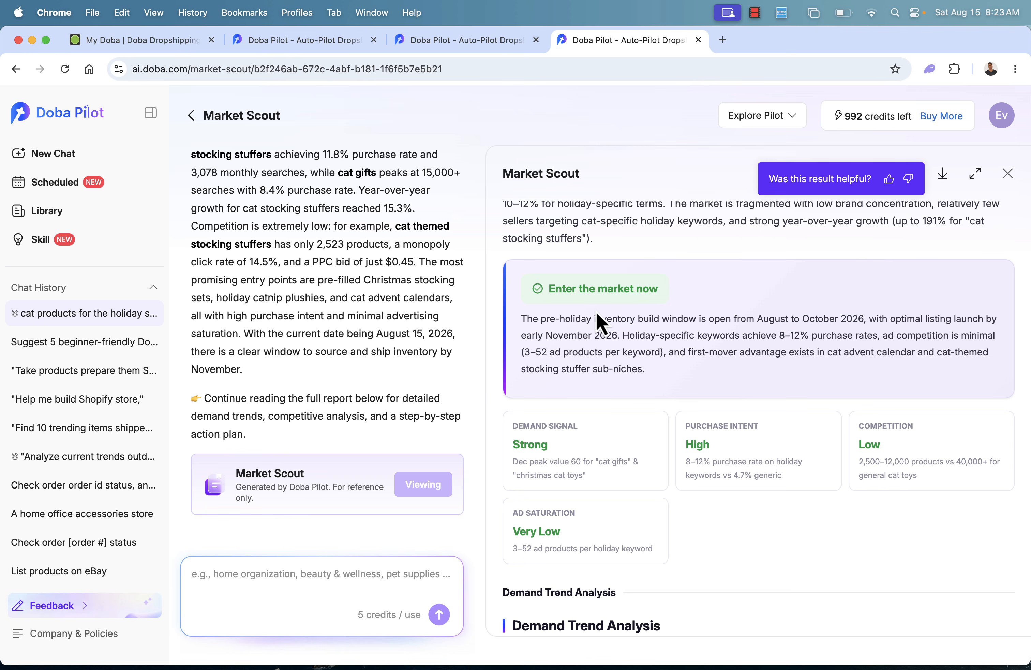
drag(541, 321, 663, 350)
click(642, 347)
double_click(805, 321)
click(805, 321)
triple_click(577, 284)
click(668, 293)
scroll(654, 339, down, 3)
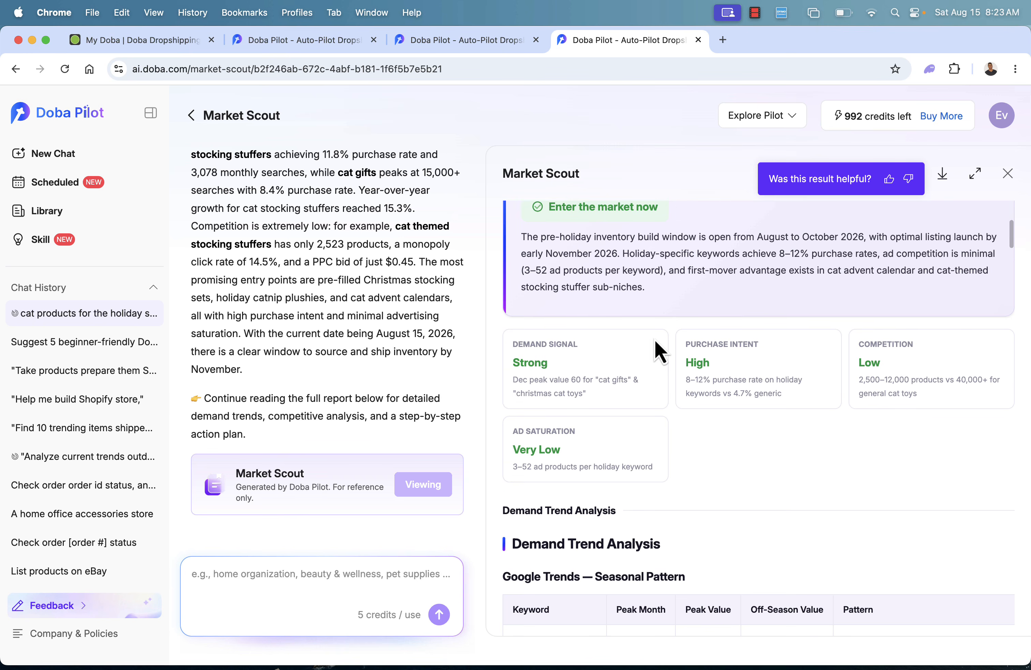
scroll(655, 341, down, 2)
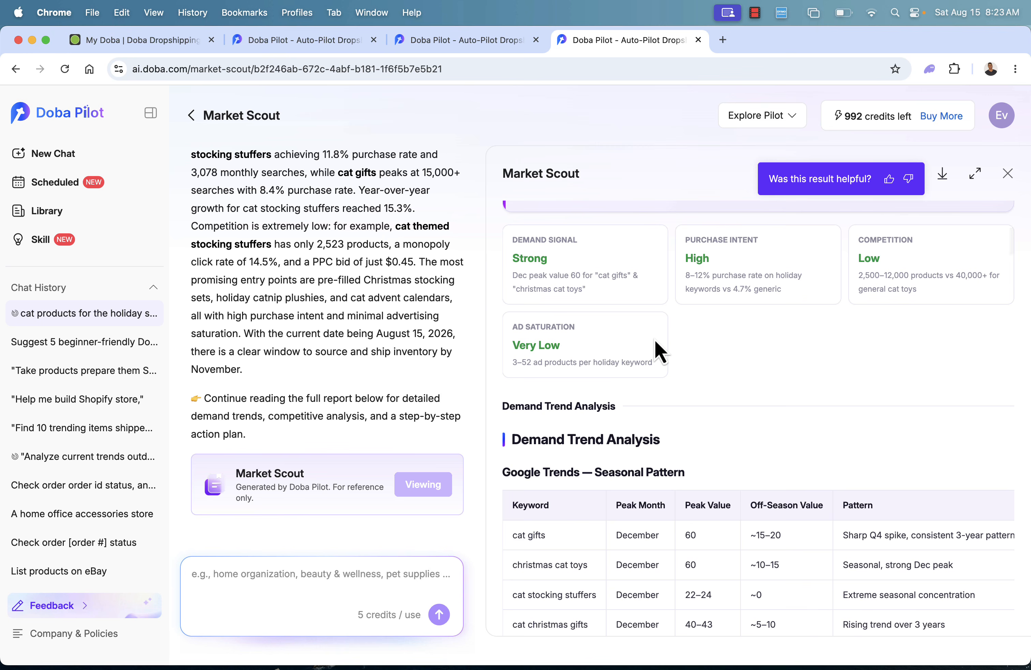
Step: Review the report's demand signal and ad saturation ratings for cat holiday products
double_click(525, 266)
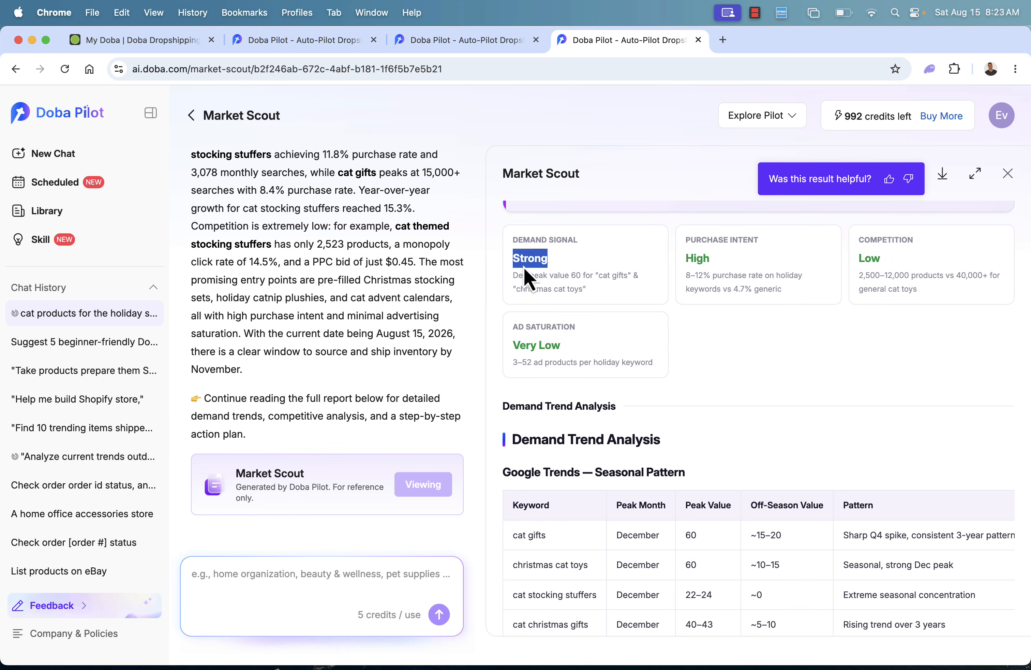
click(552, 285)
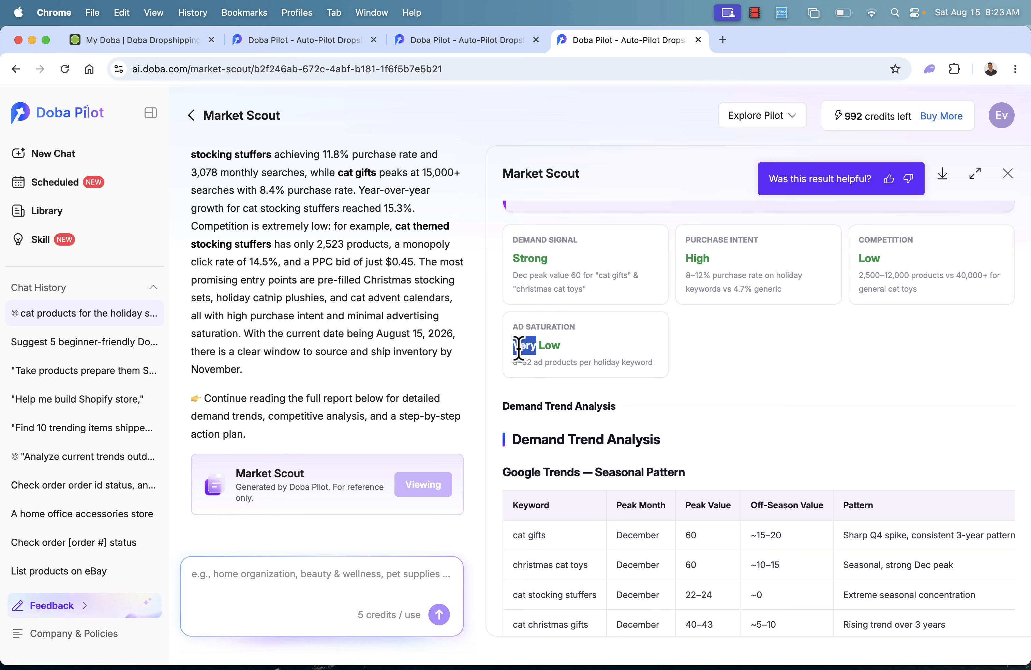
click(596, 361)
Step: Examine the Google Trends seasonal pattern table, comparing peak and off-season values per keyword, and the 12-month search interest chart
scroll(596, 362, down, 6)
scroll(597, 361, up, 3)
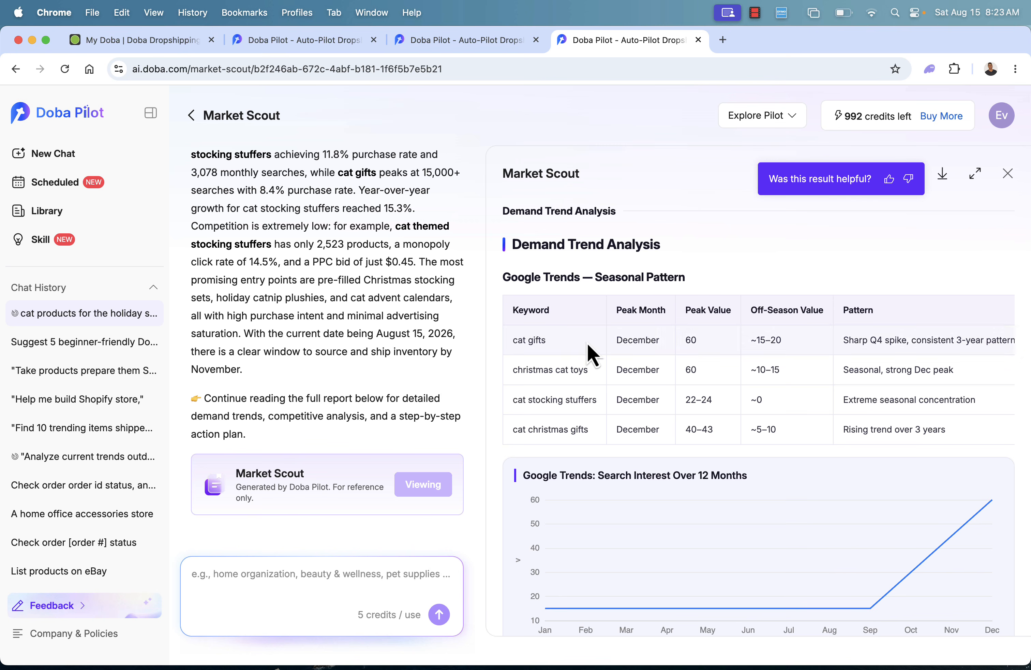
scroll(666, 308, down, 3)
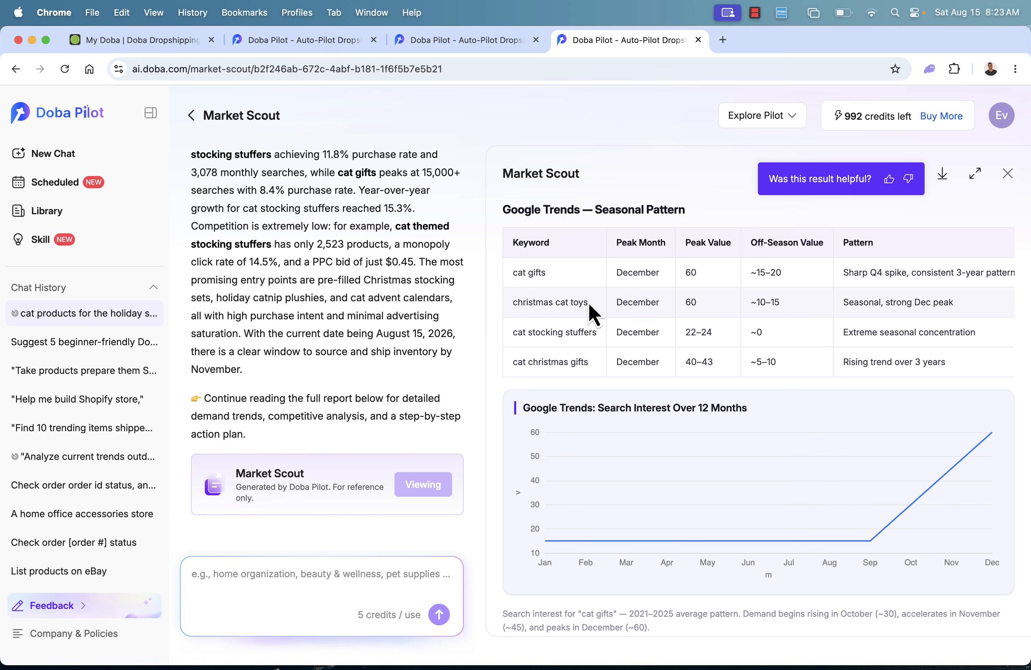
scroll(647, 350, down, 2)
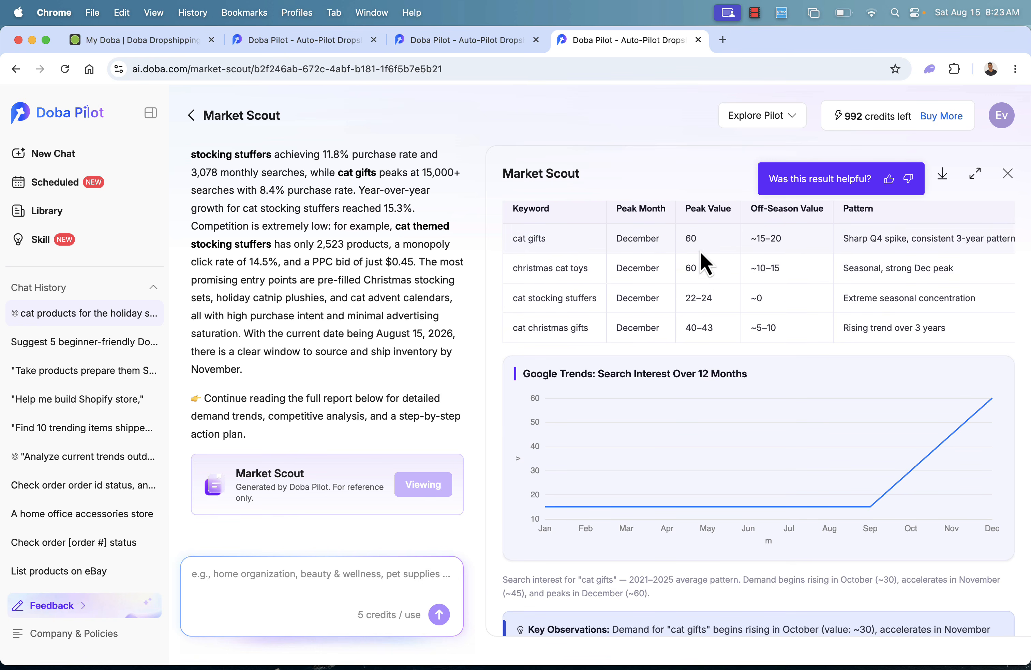
scroll(700, 251, down, 2)
scroll(700, 251, up, 3)
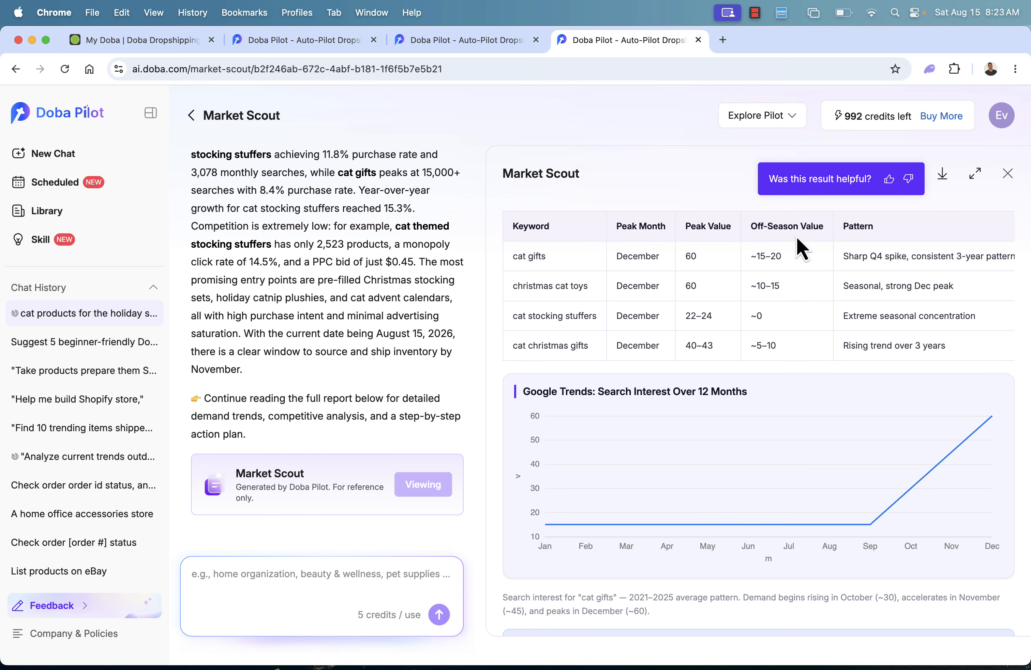
triple_click(794, 223)
click(794, 224)
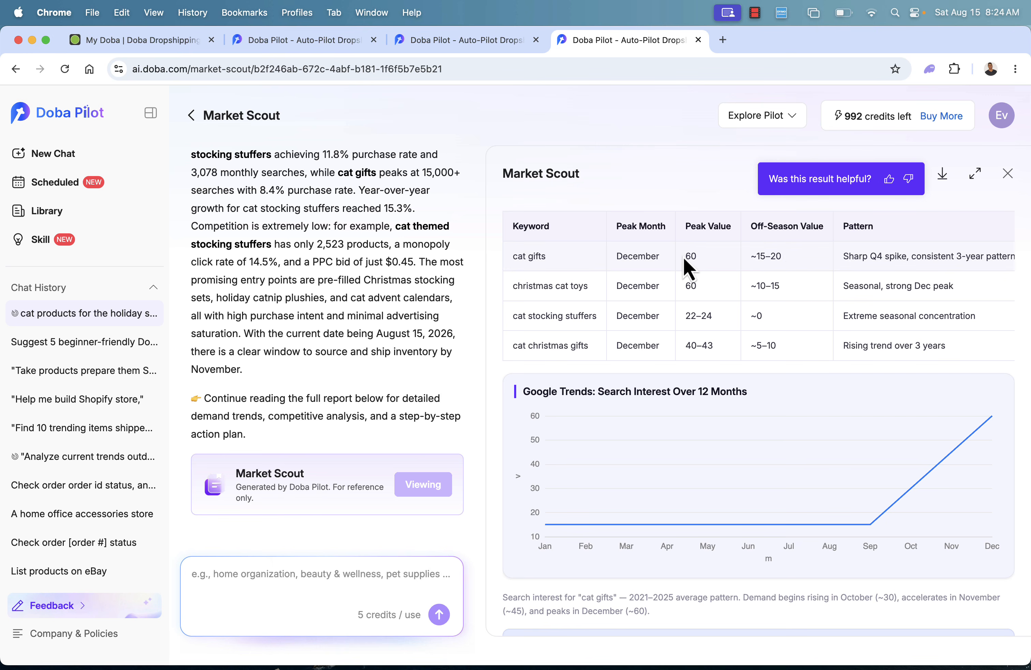
click(787, 258)
scroll(779, 308, down, 3)
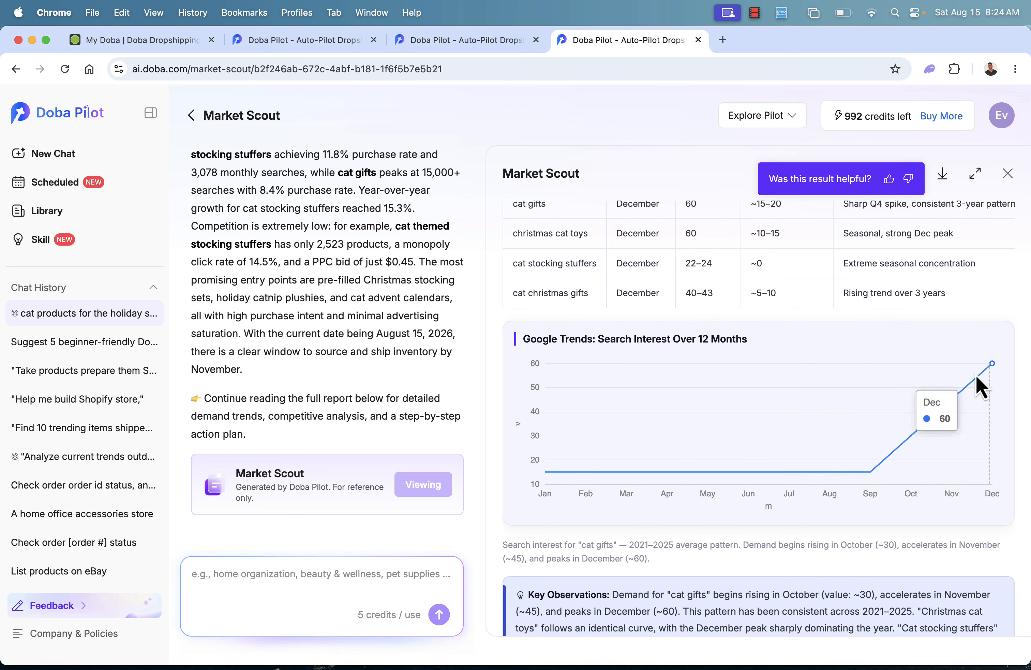
Step: Read the key demand observations, the Amazon search and purchase volume table, and the holiday versus generic purchase rate chart
scroll(519, 515, down, 5)
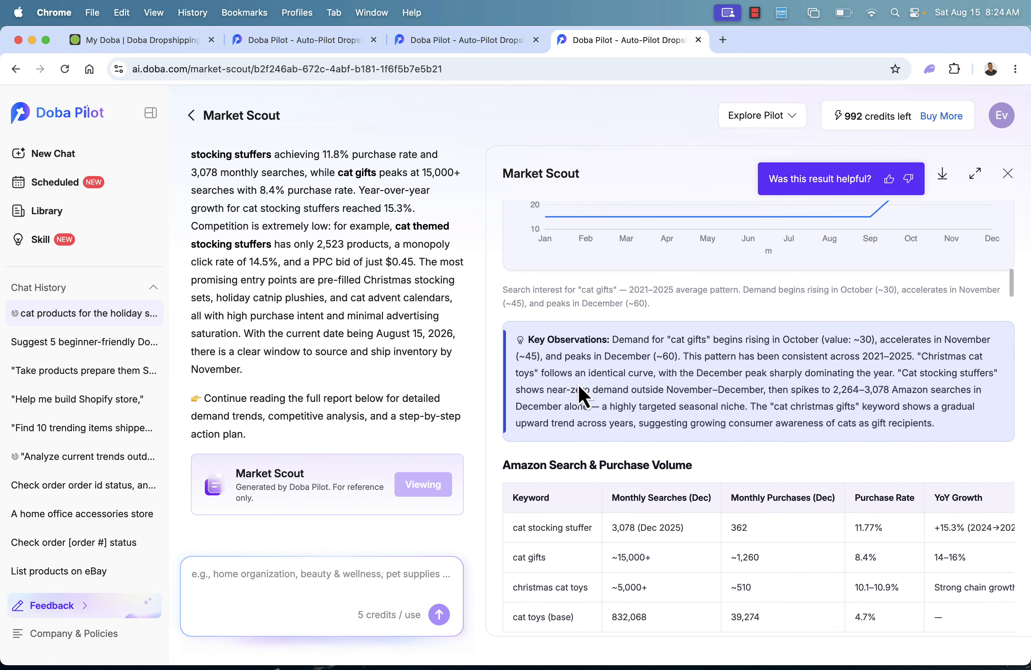
scroll(550, 377, down, 3)
drag(503, 305, 681, 303)
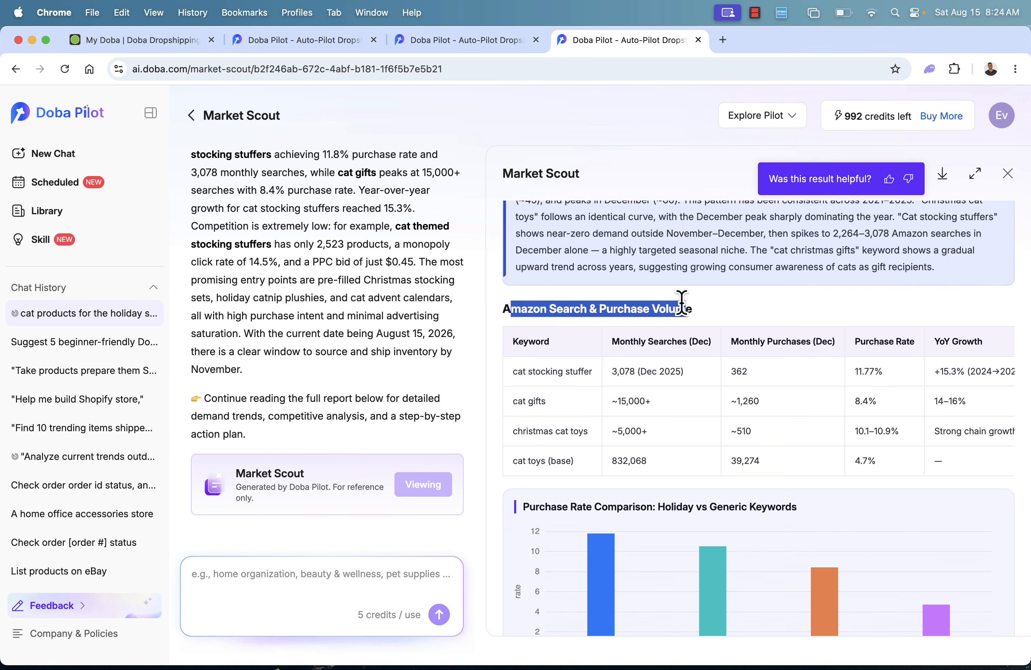
click(681, 303)
scroll(728, 317, down, 1)
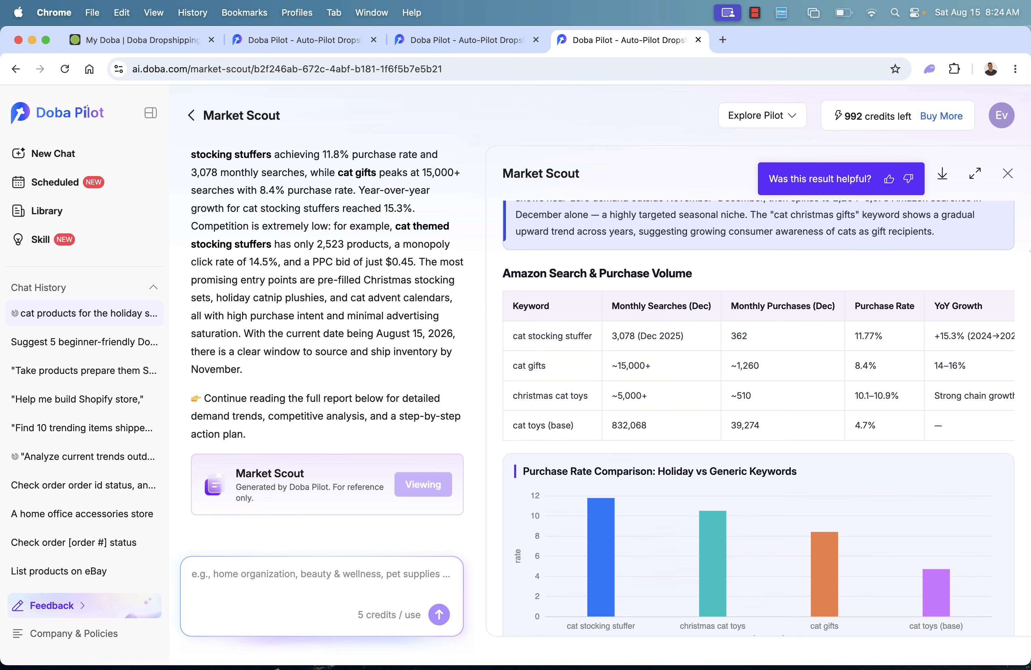
scroll(748, 396, down, 1)
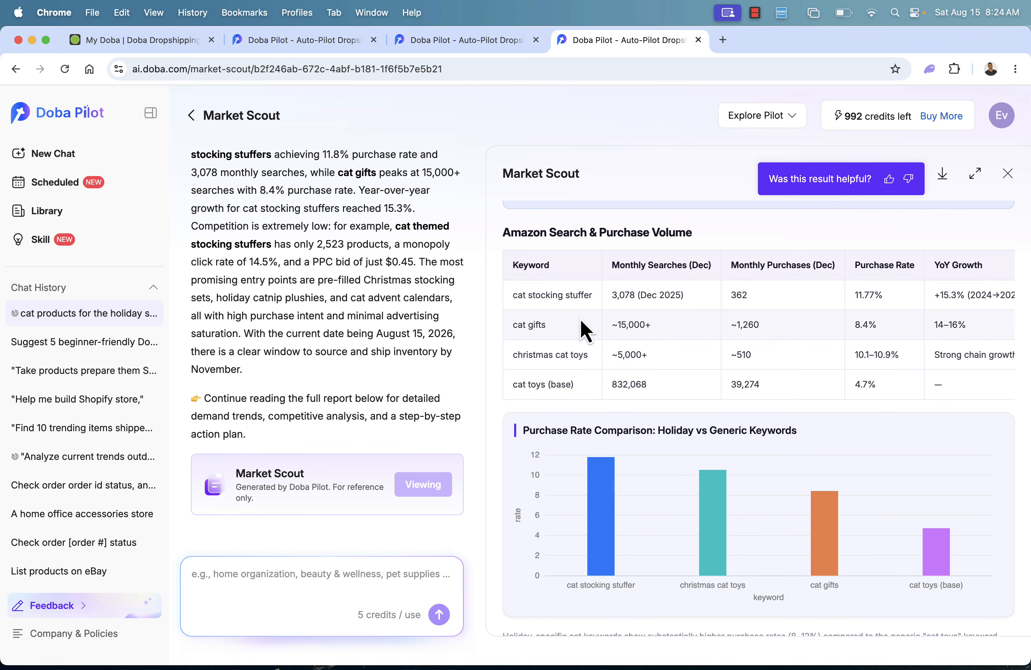
scroll(855, 541, down, 7)
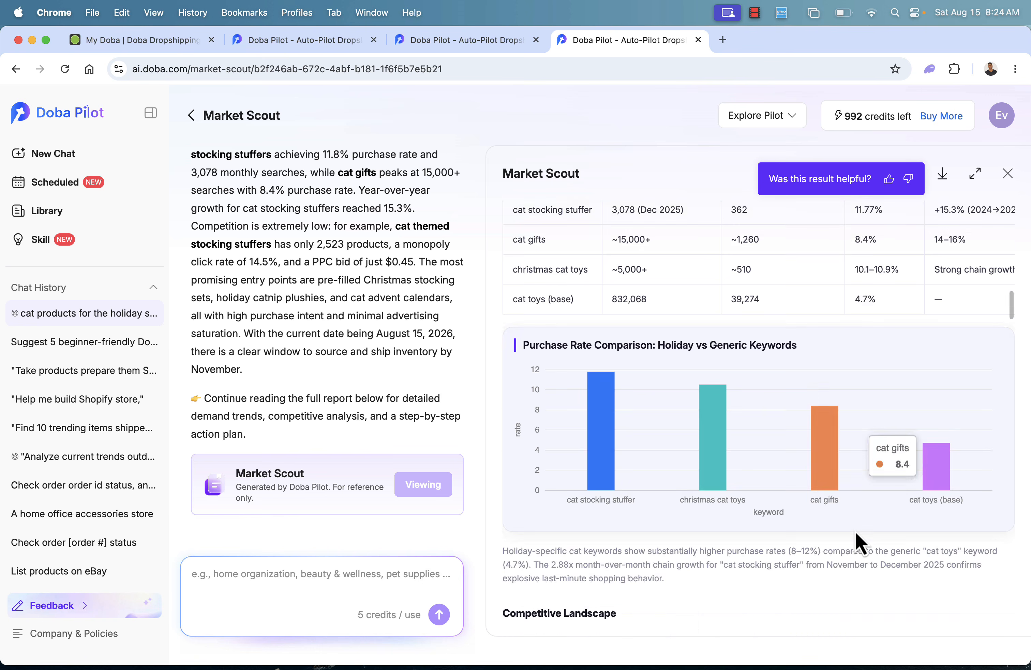
Step: Examine the Market Structure table in the Competitive Landscape section, including average price and monthly revenue per listing
scroll(857, 543, down, 5)
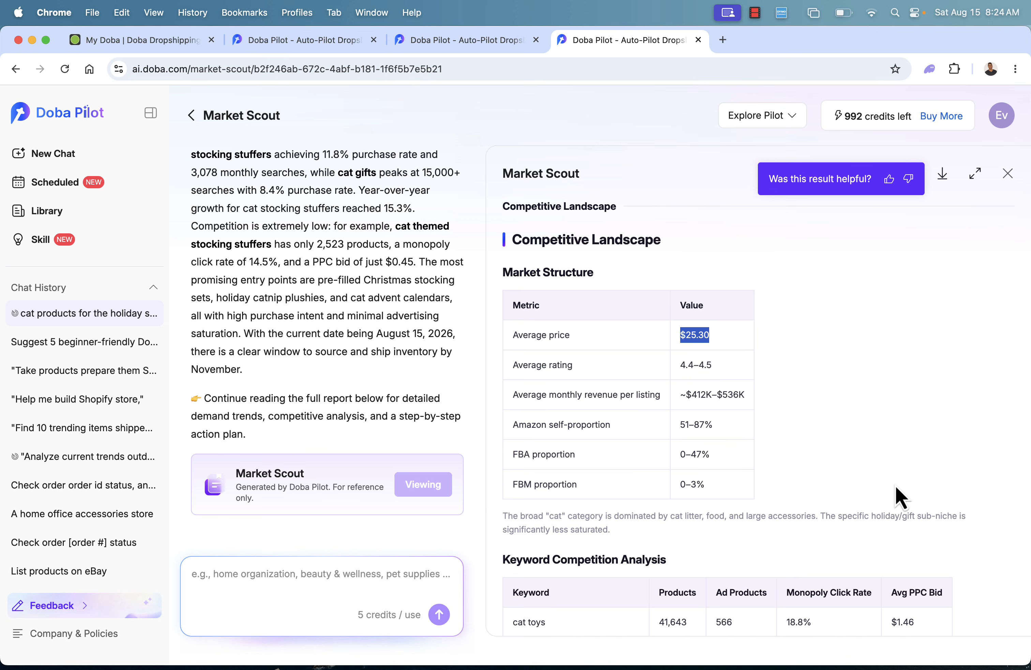
drag(634, 394, 622, 394)
triple_click(622, 394)
click(761, 416)
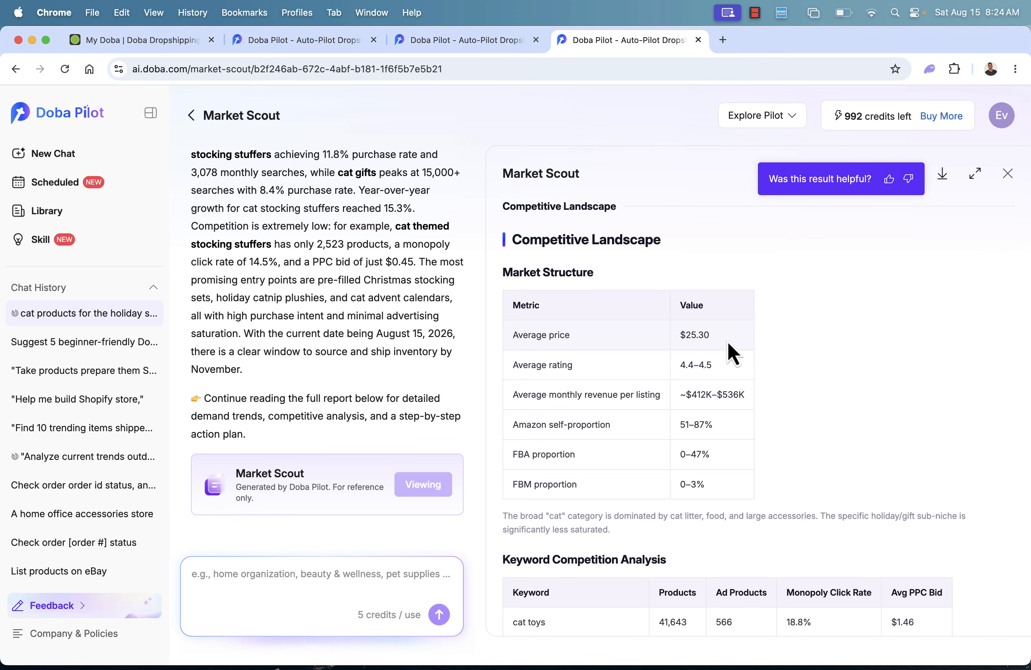
Step: Review the Keyword Competition Analysis table and the chart of products per holiday and generic keyword
scroll(728, 344, down, 5)
drag(728, 342, 576, 539)
click(578, 540)
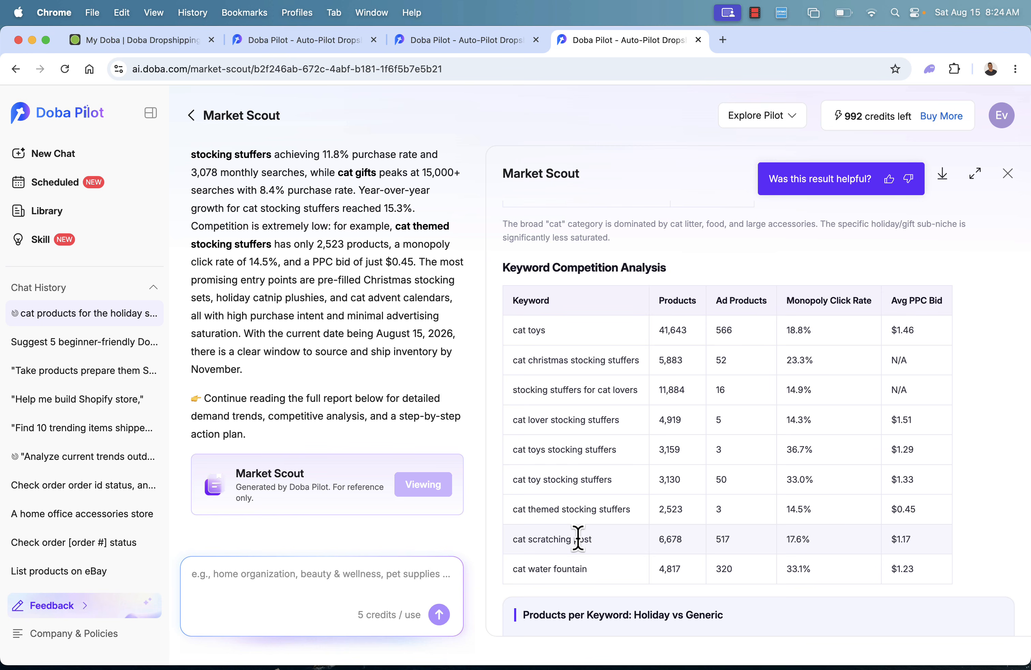
scroll(697, 435, down, 6)
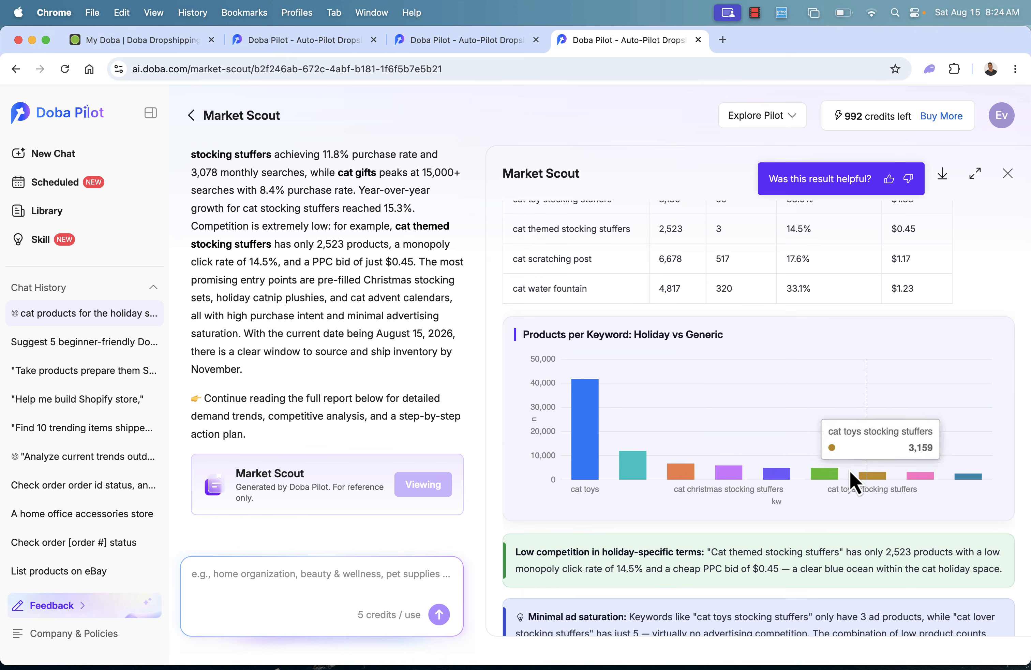
Step: Read the low competition and minimal ad saturation findings along with the Competitive Comparison table
scroll(850, 471, down, 7)
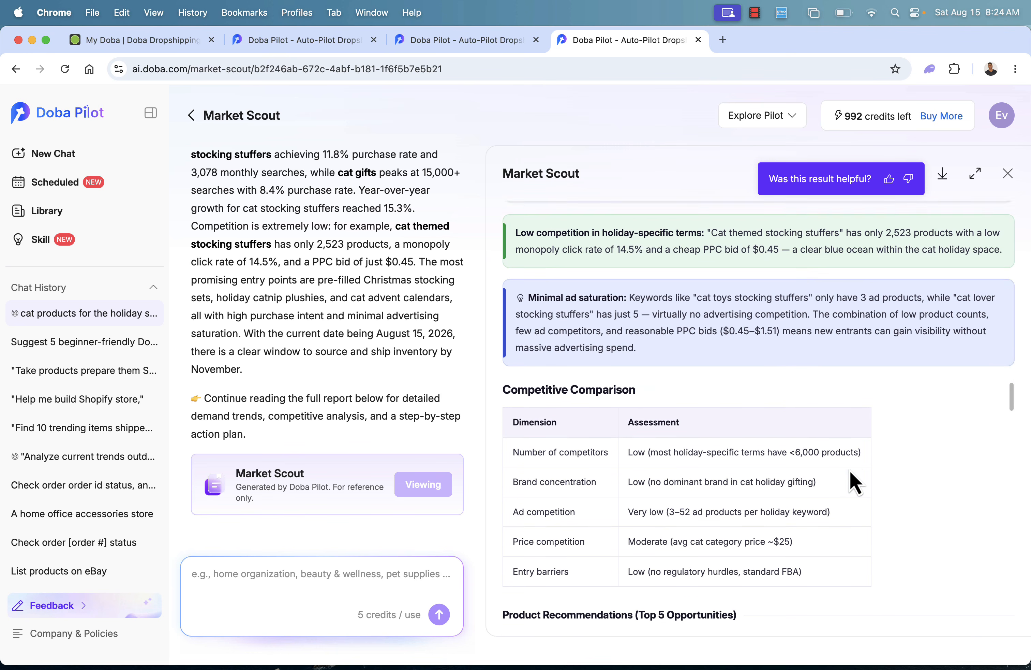
scroll(851, 472, down, 5)
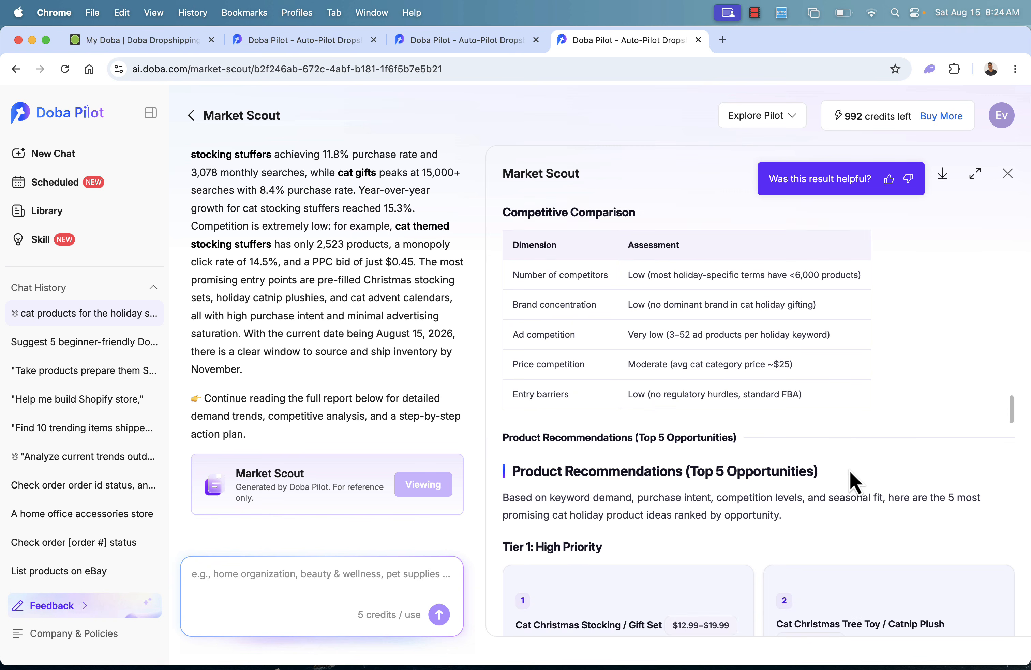
scroll(850, 470, up, 3)
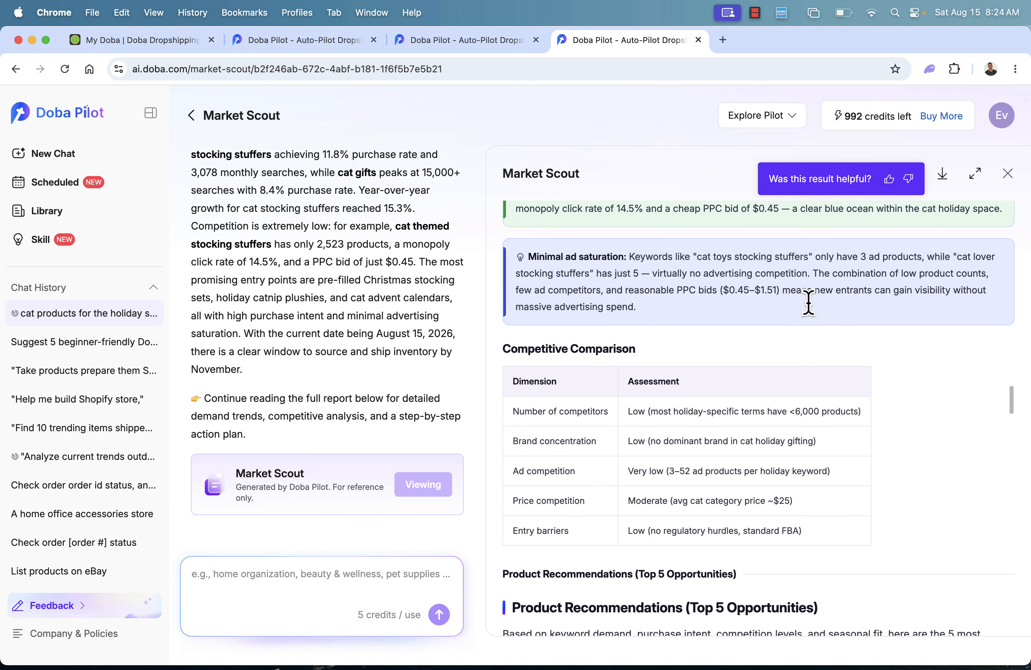
scroll(749, 469, up, 2)
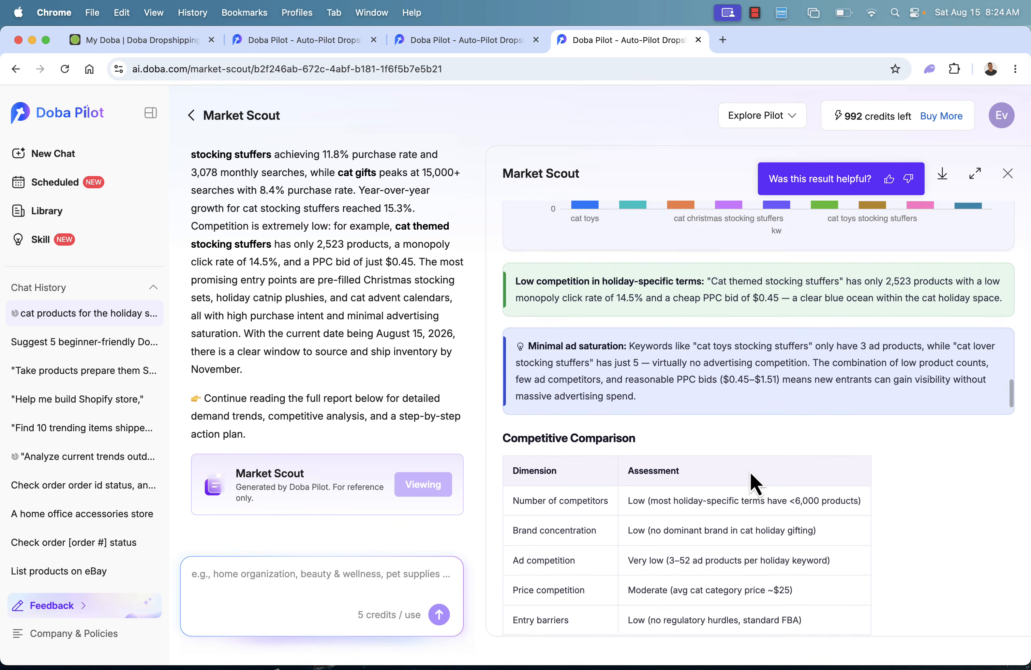
scroll(749, 469, down, 3)
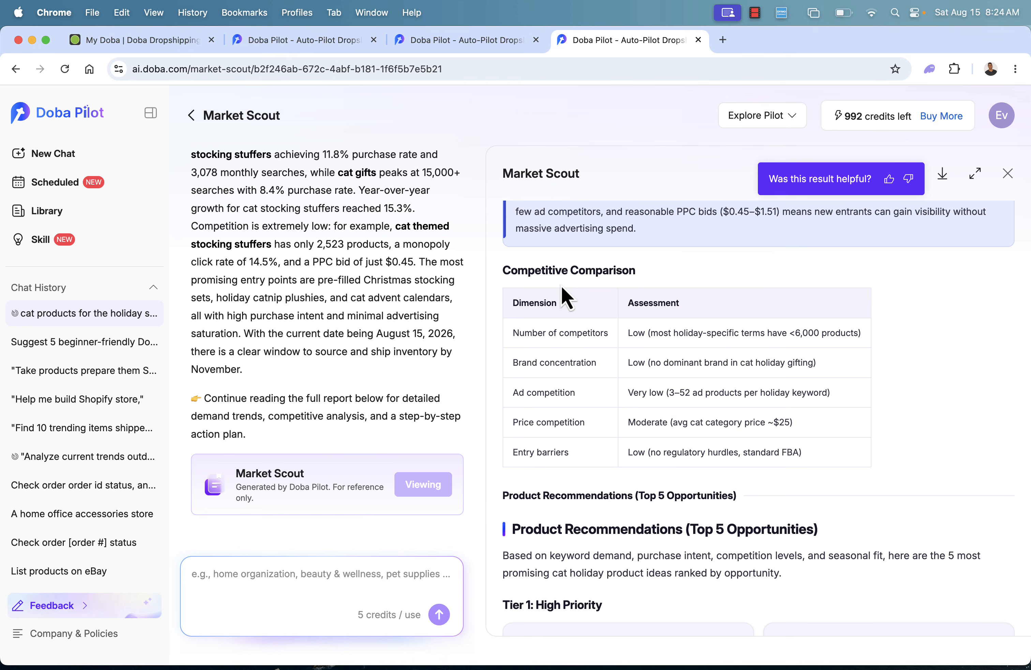
Step: Read the Tier 1 high-priority product recommendations, focusing on why the Cat Christmas Stocking / Gift Set works
scroll(587, 492, down, 3)
scroll(584, 482, down, 1)
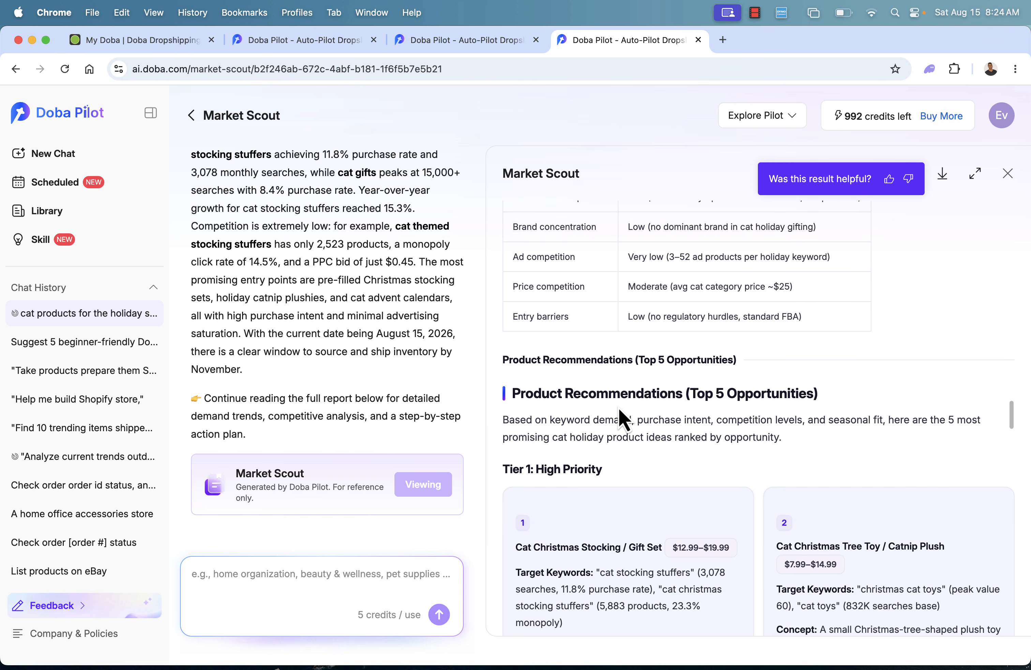
scroll(620, 411, down, 3)
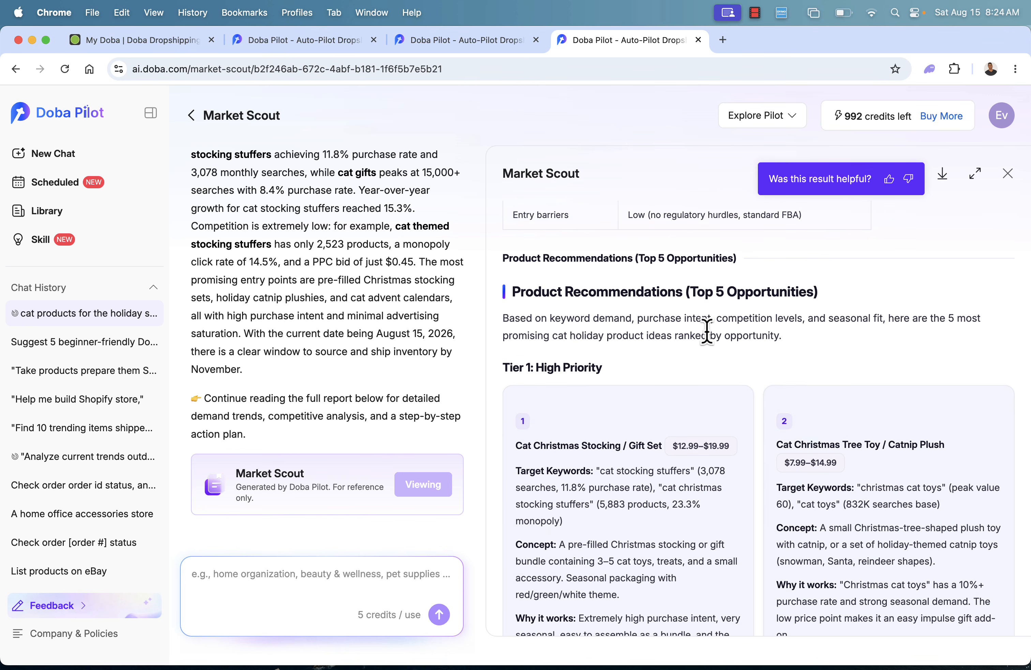
scroll(707, 331, down, 3)
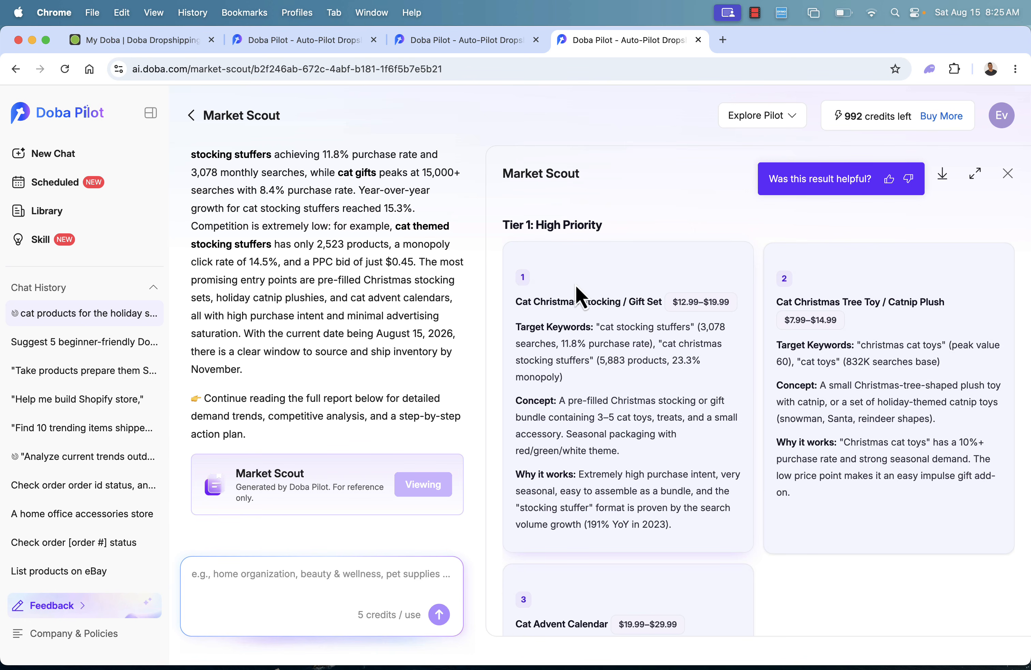
triple_click(526, 220)
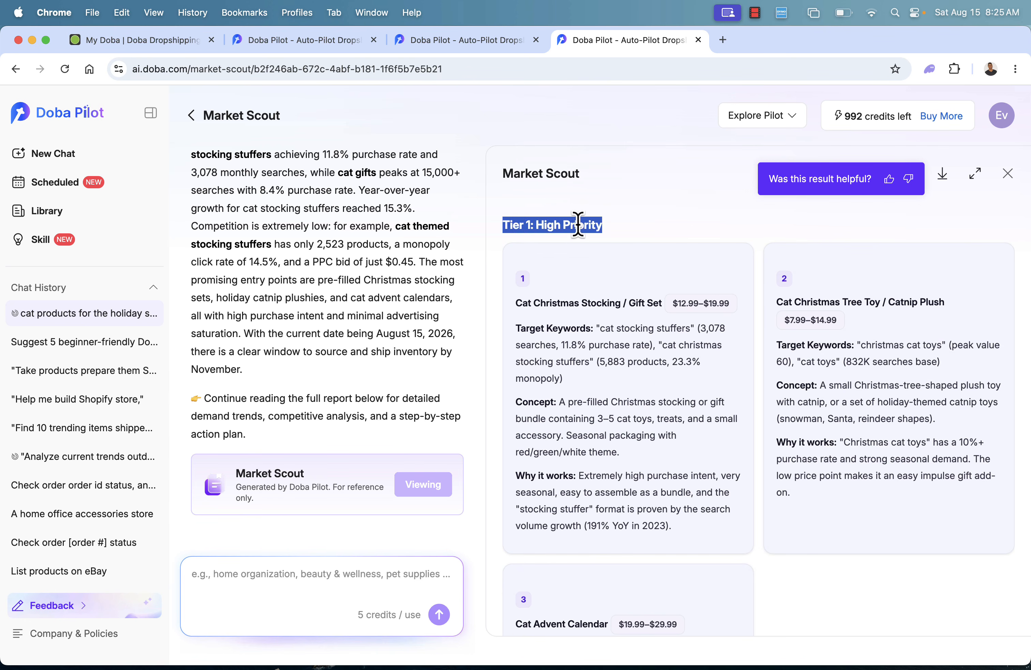
click(582, 227)
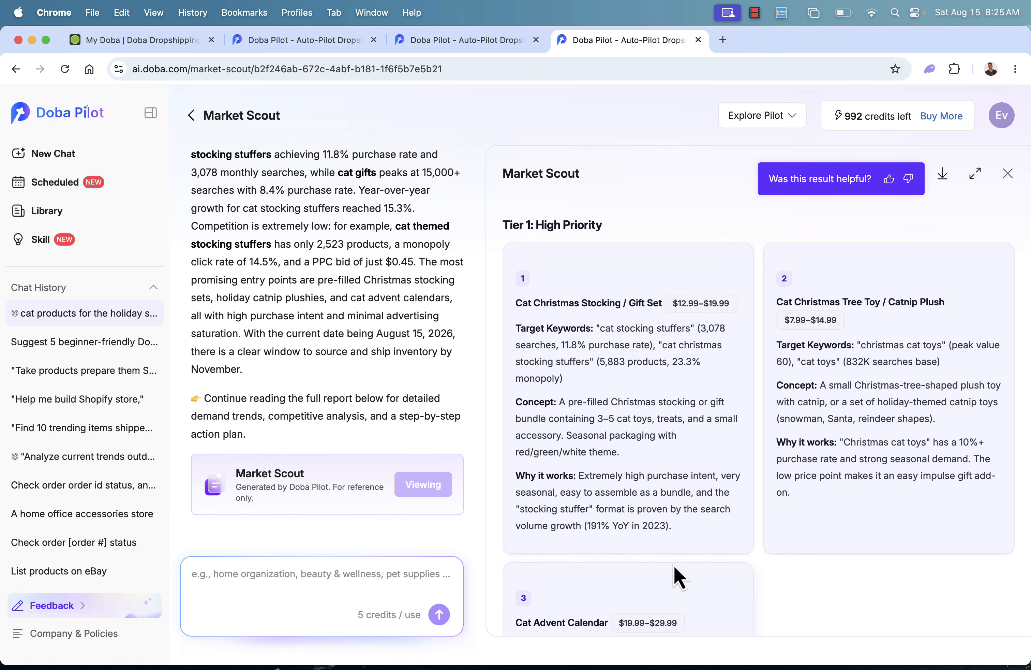
drag(569, 474, 688, 475)
click(688, 475)
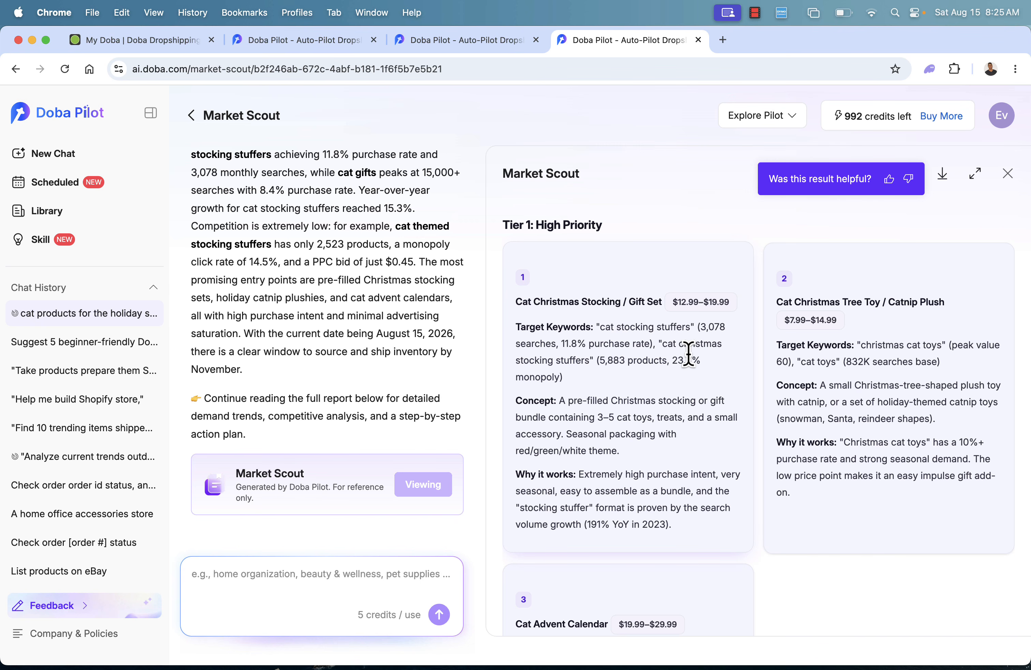
Step: Read the Cat Advent Calendar recommendation and the Tier 2 medium-priority ideas, including the reasoning for the Cat-Themed Christmas Ornament
scroll(674, 392, down, 6)
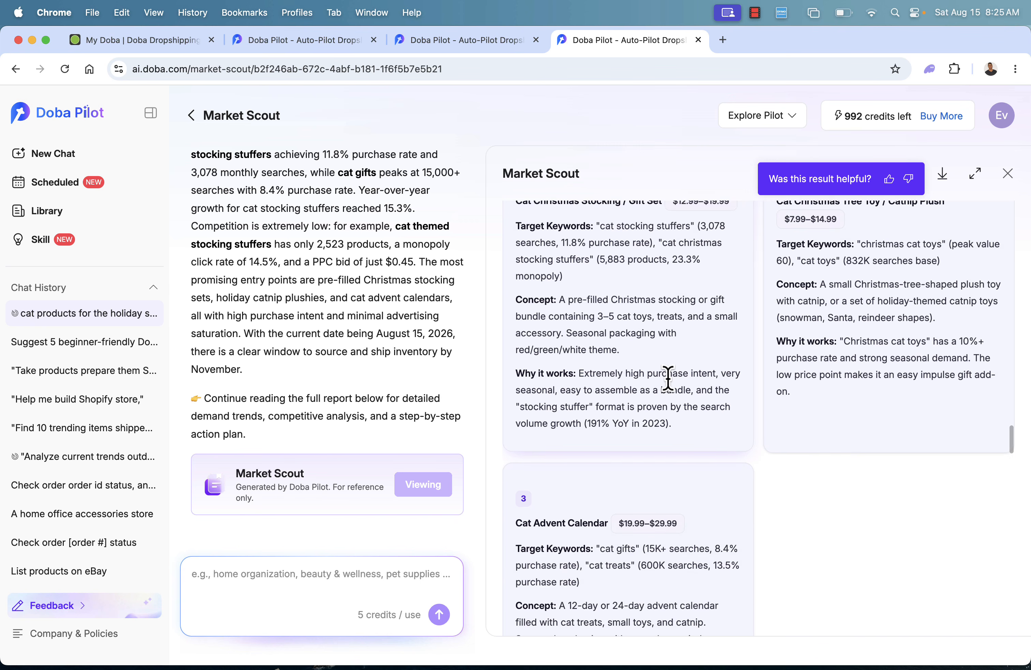
scroll(673, 392, down, 5)
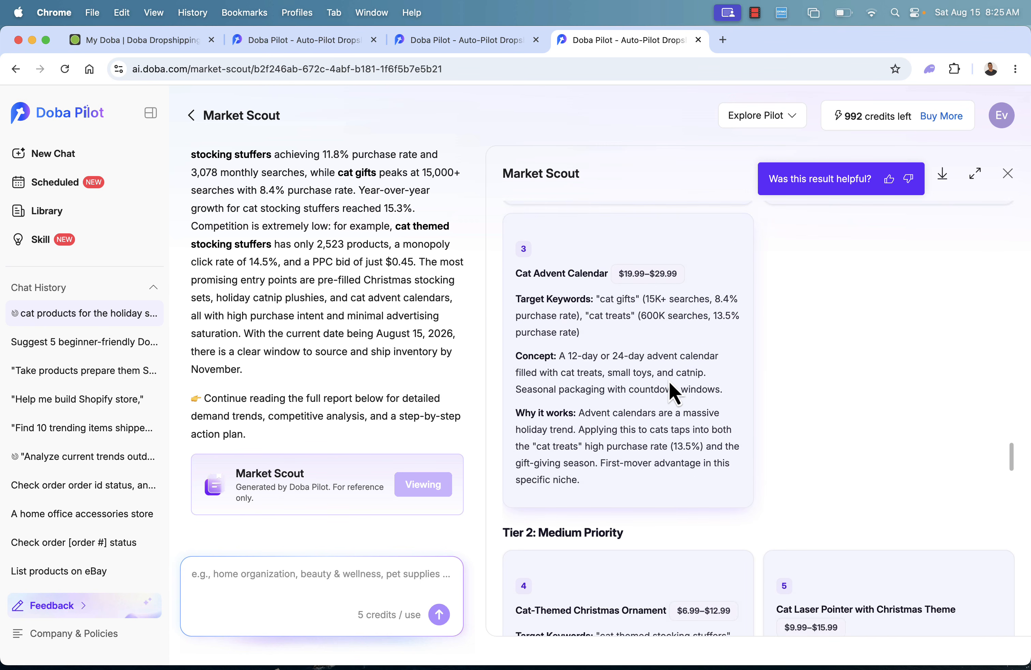
scroll(669, 381, down, 4)
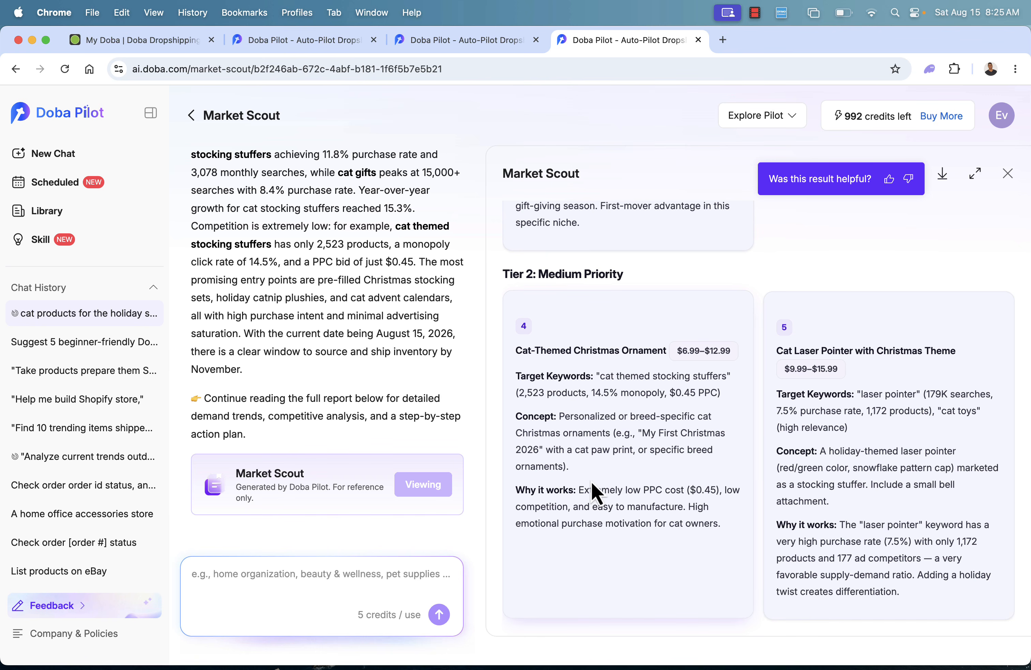
drag(516, 490, 694, 508)
click(689, 507)
Step: Examine the key dates in the Inventory Planning & Timing Calendar, including the product sourcing and sampling period
scroll(636, 351, down, 9)
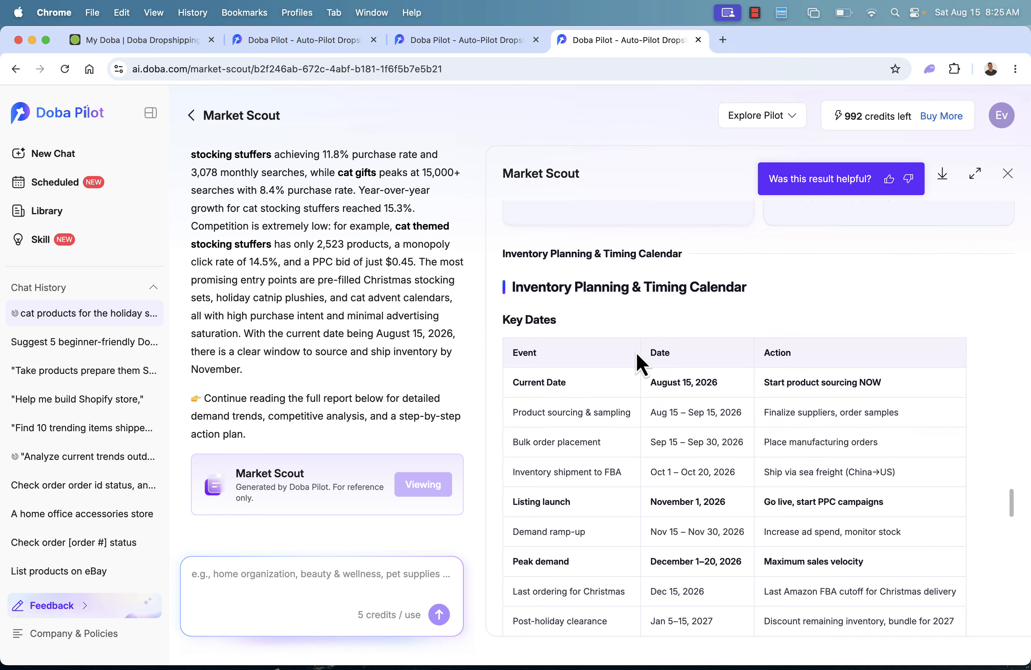
scroll(671, 300, down, 2)
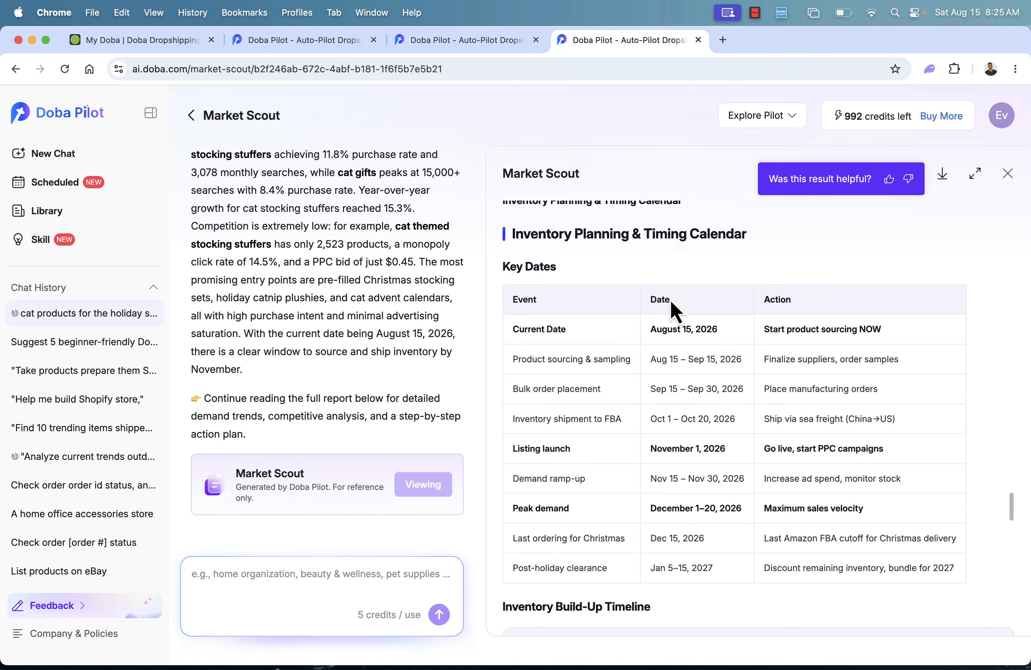
double_click(674, 309)
click(589, 381)
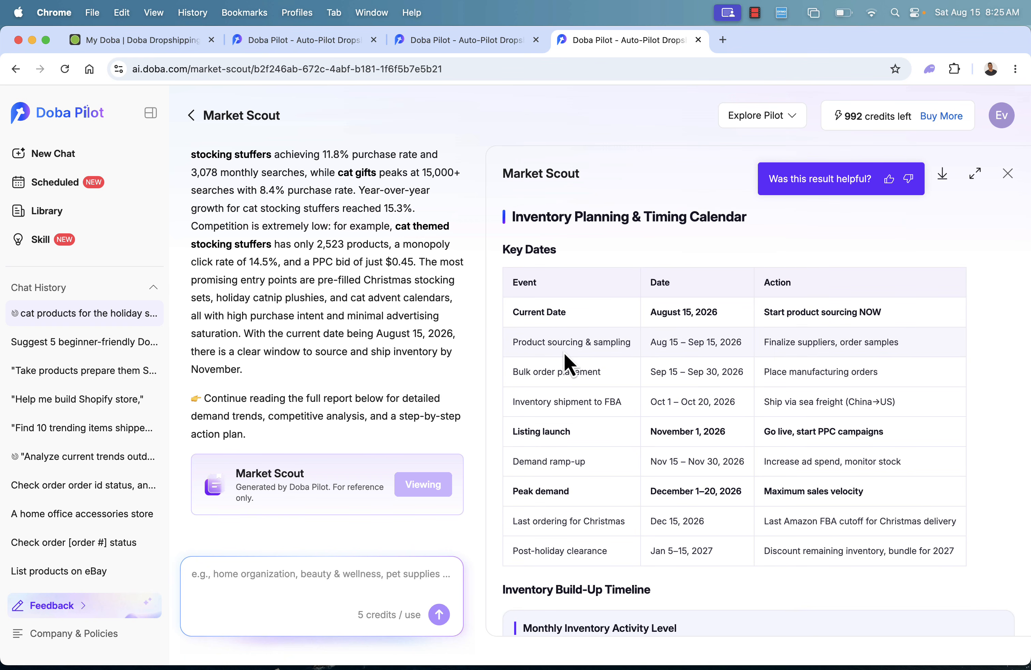
drag(648, 348, 702, 350)
click(702, 350)
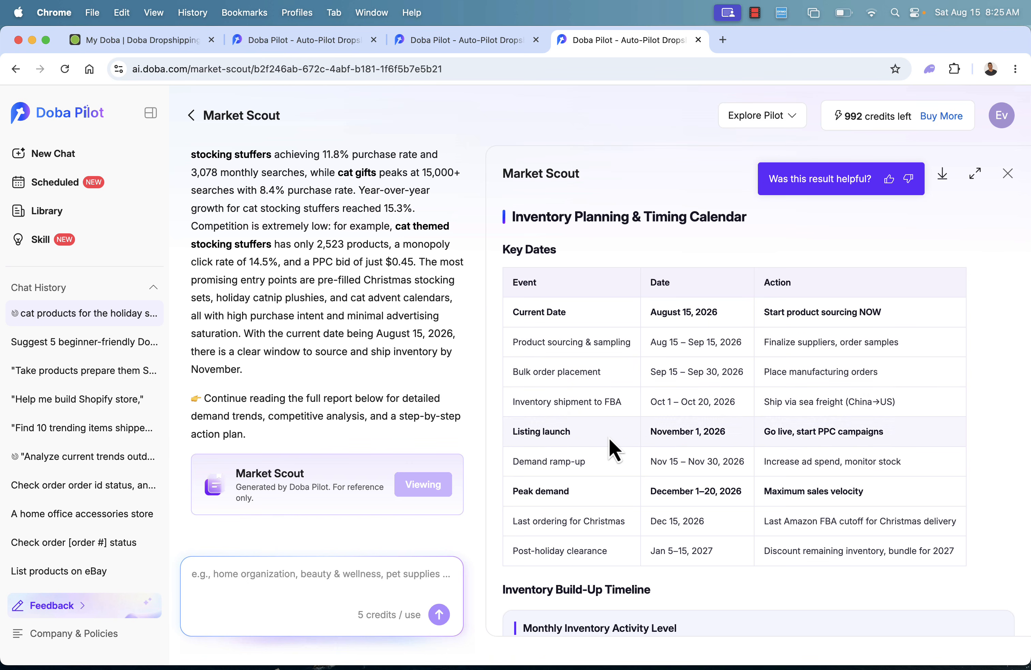
Step: Read the remaining key dates, the Inventory Build-Up Timeline chart and the Recommended Inventory Quantity table in the Market Scout report
scroll(587, 415, down, 4)
scroll(585, 406, down, 7)
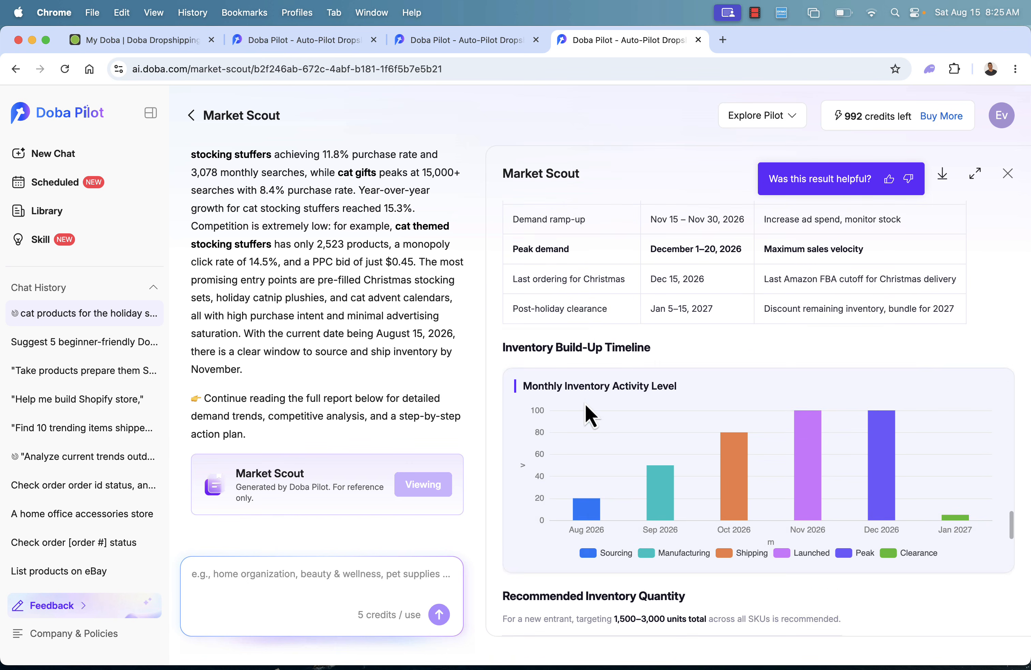
scroll(586, 406, down, 8)
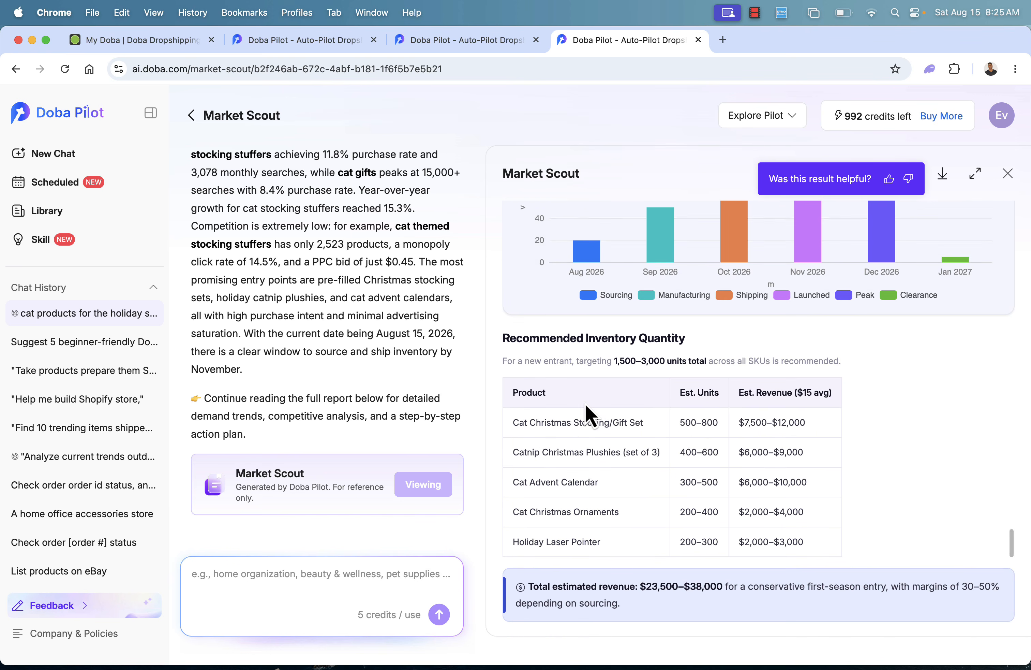
Step: Review the Key Risks & Mitigation table and the Conclusion & Final Verdict, including the action items for the next 30 days
scroll(585, 406, down, 10)
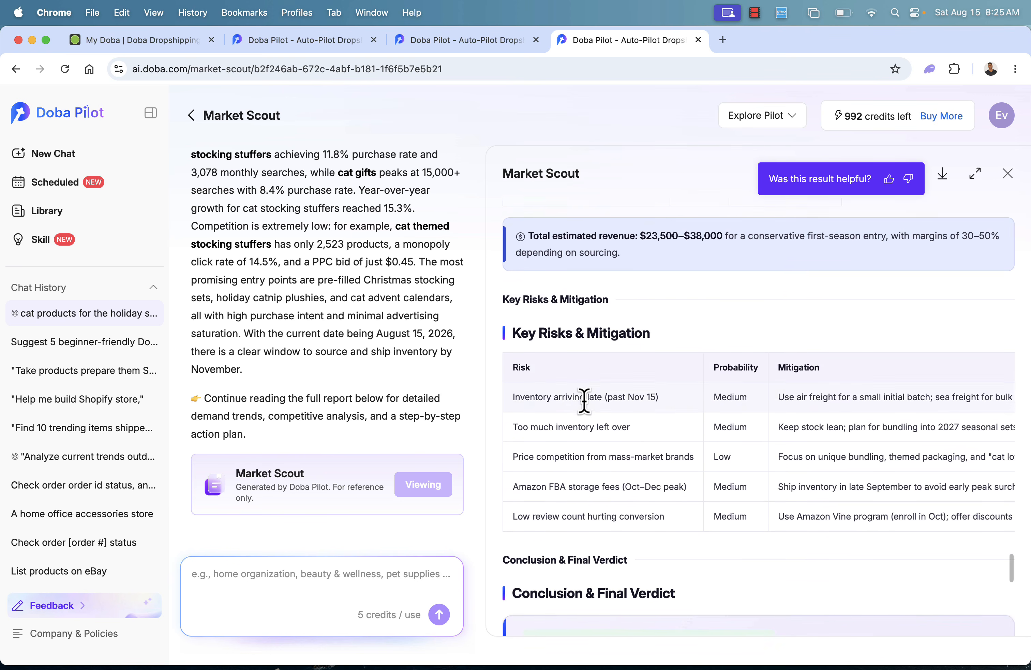
scroll(585, 400, down, 9)
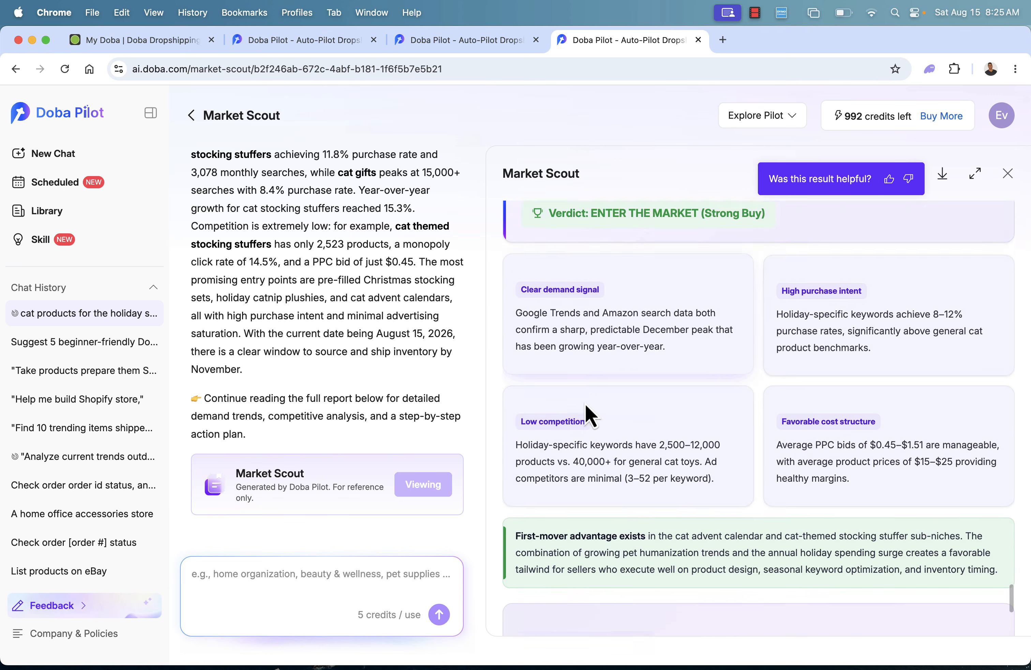
scroll(584, 400, down, 2)
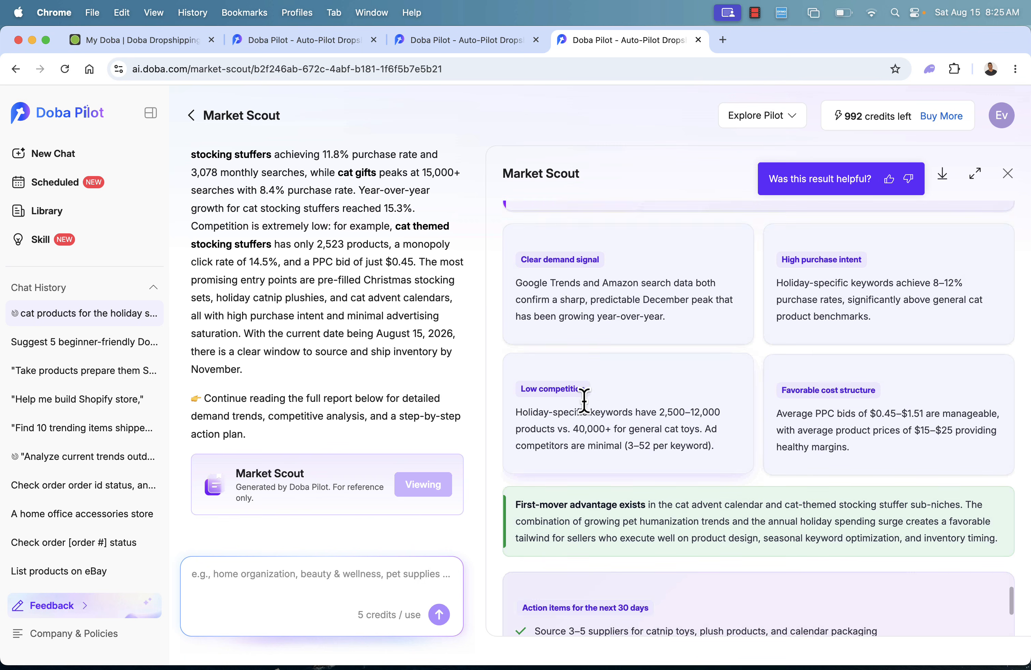
scroll(587, 414, down, 3)
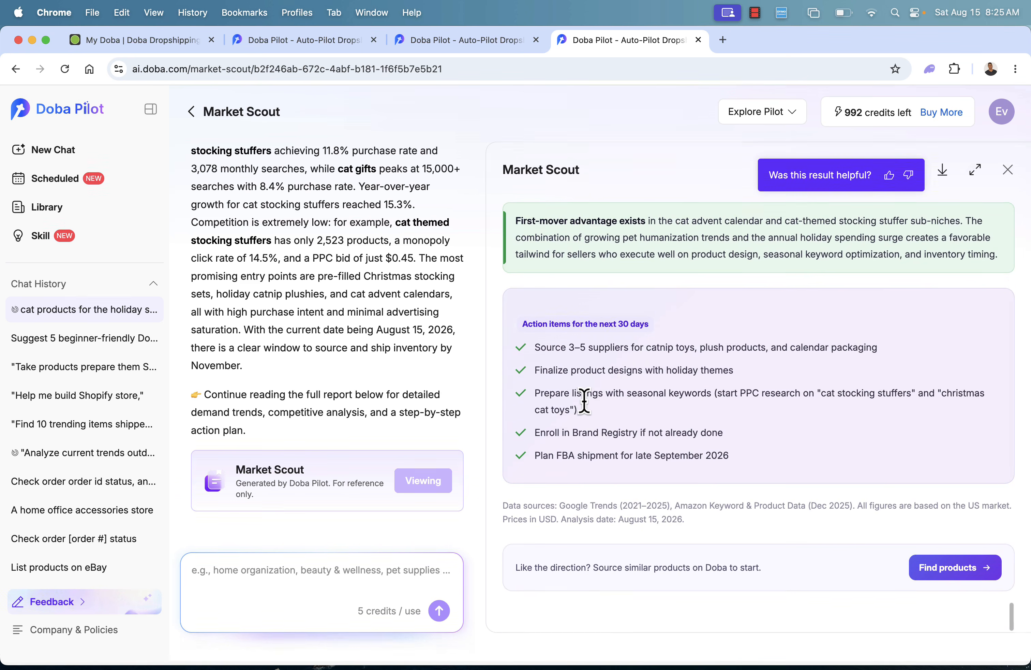
Step: Submit the report's product-sourcing prompt for US-shipped cat stocking stuffers priced $12 to $20 with free shipping, and return to the My Doba dashboard
click(949, 578)
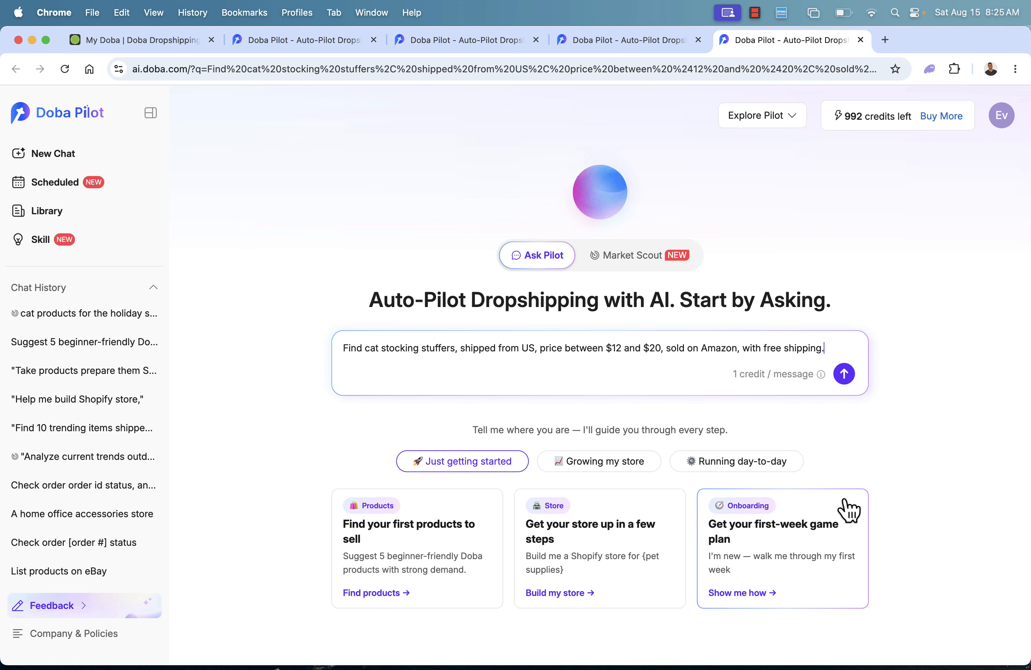
click(844, 374)
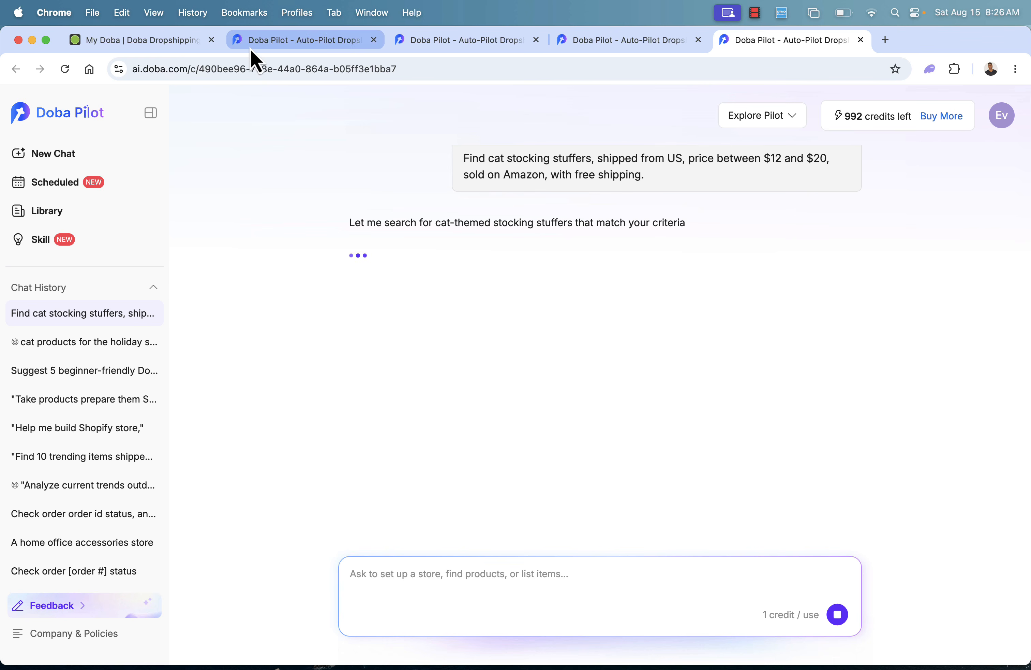
click(184, 46)
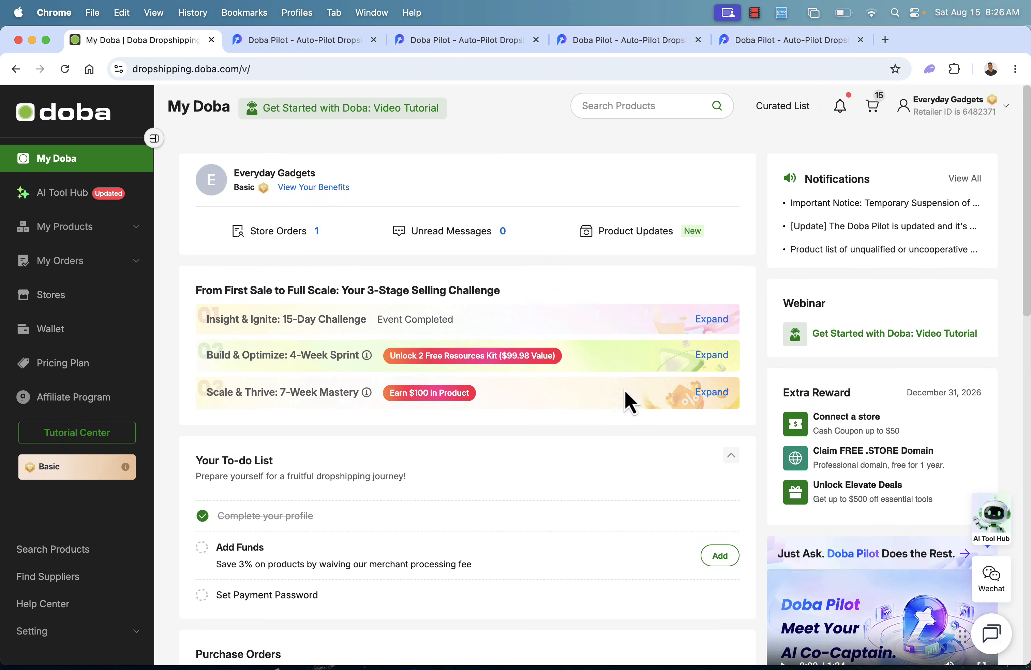